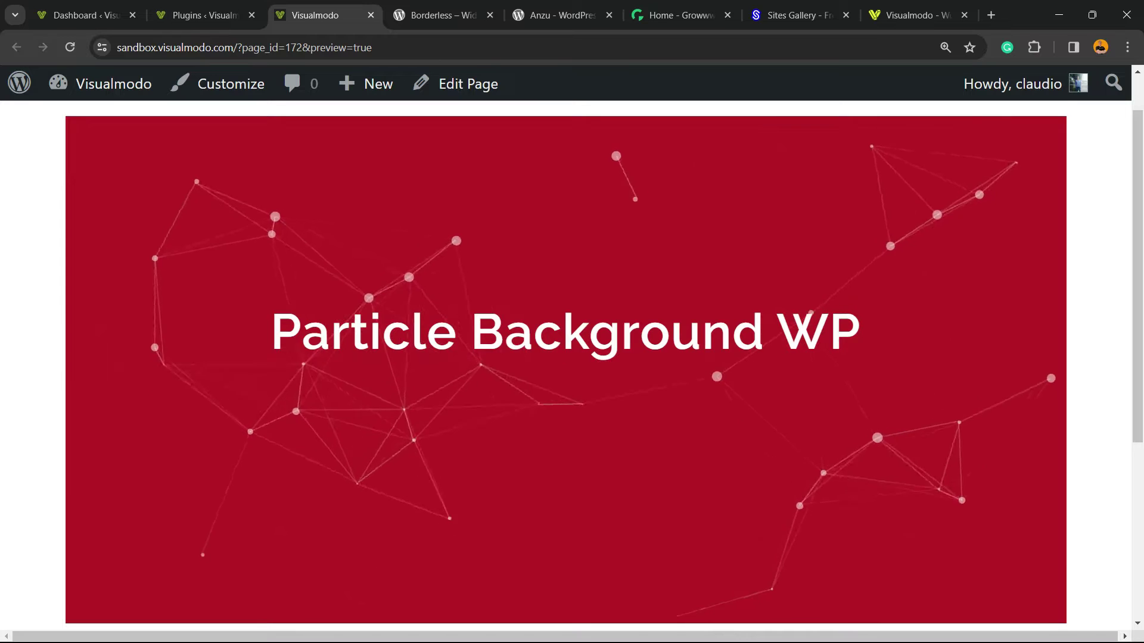
Step: Search Add New Plugin for 'Particle Background WP', then install and activate it
key(ctrl+1)
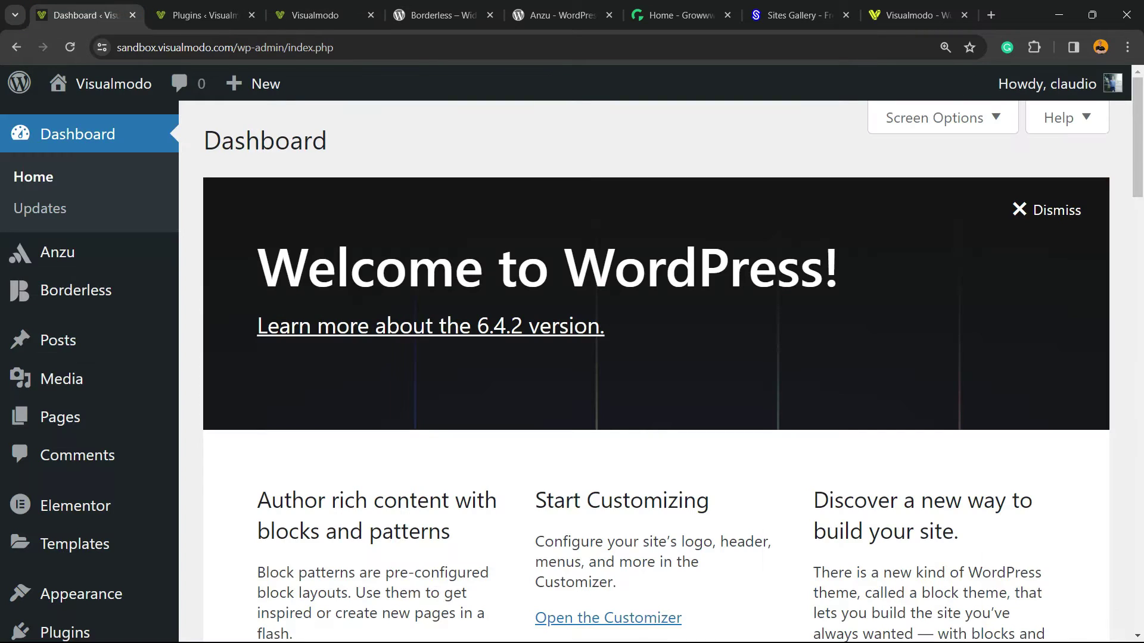
scroll(153, 268, down, 2)
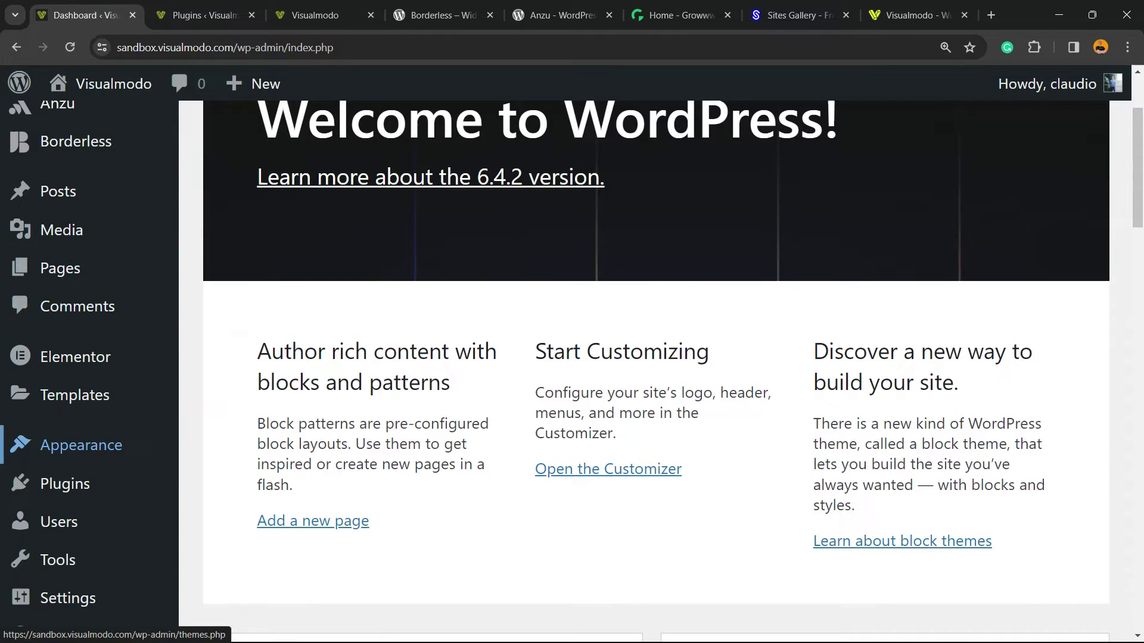
click(250, 518)
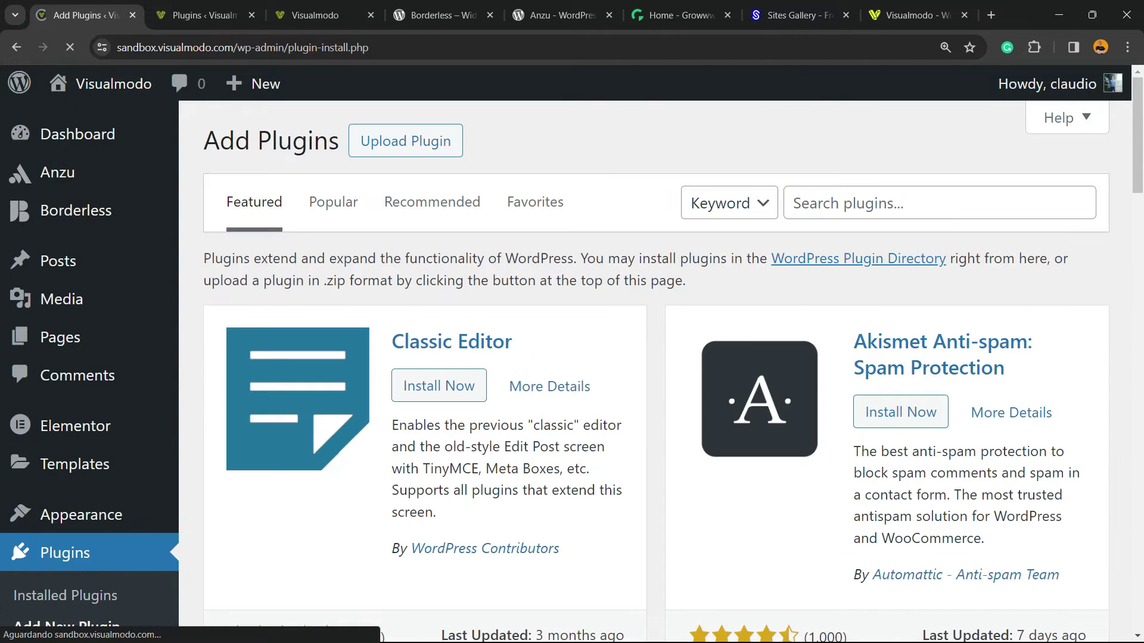
key(ctrl+minus)
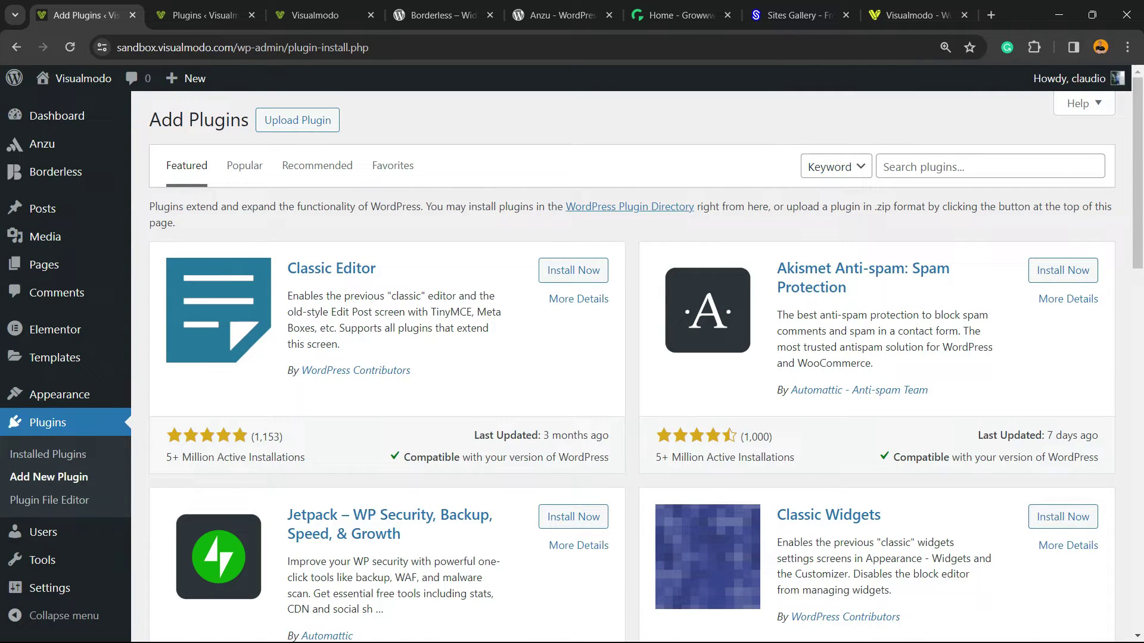
text(Particle Background WP)
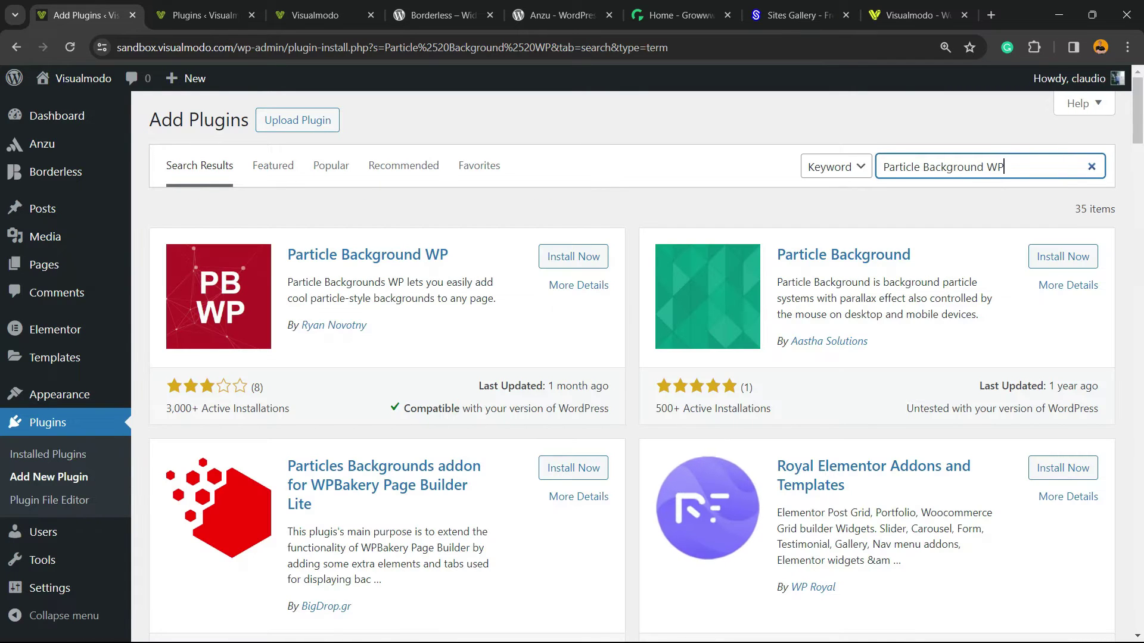
click(565, 257)
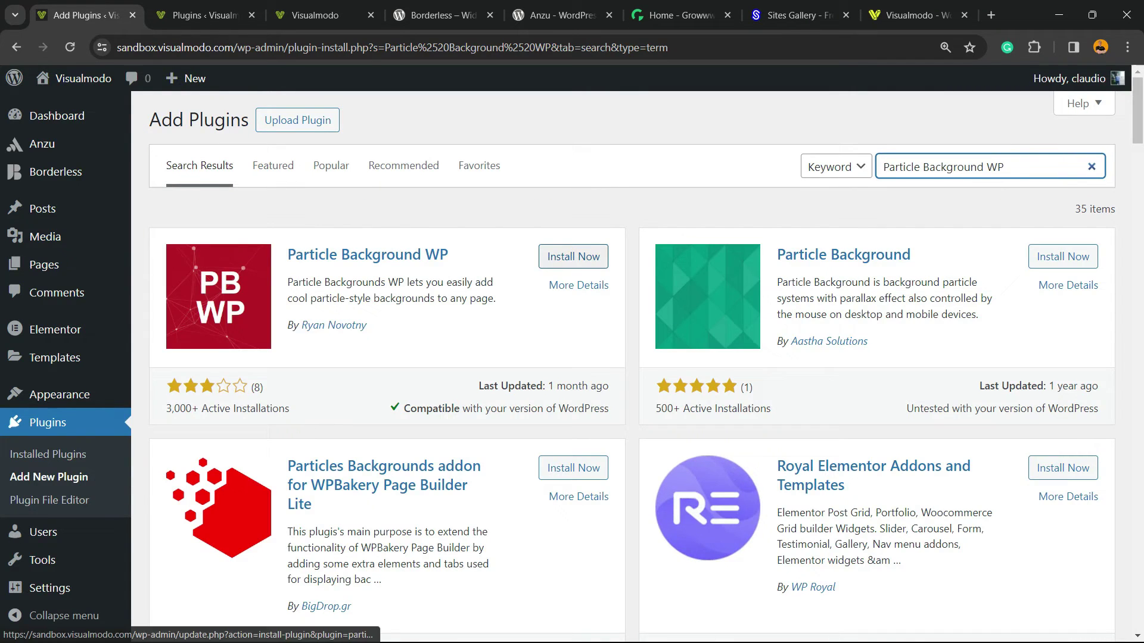
drag(367, 325, 301, 325)
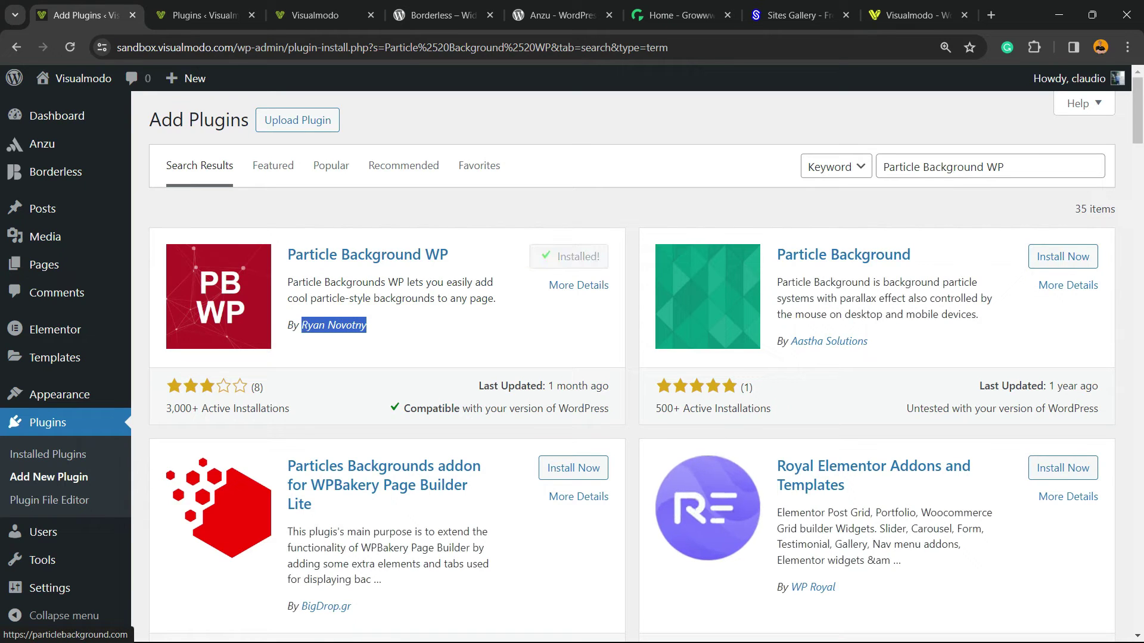
click(580, 257)
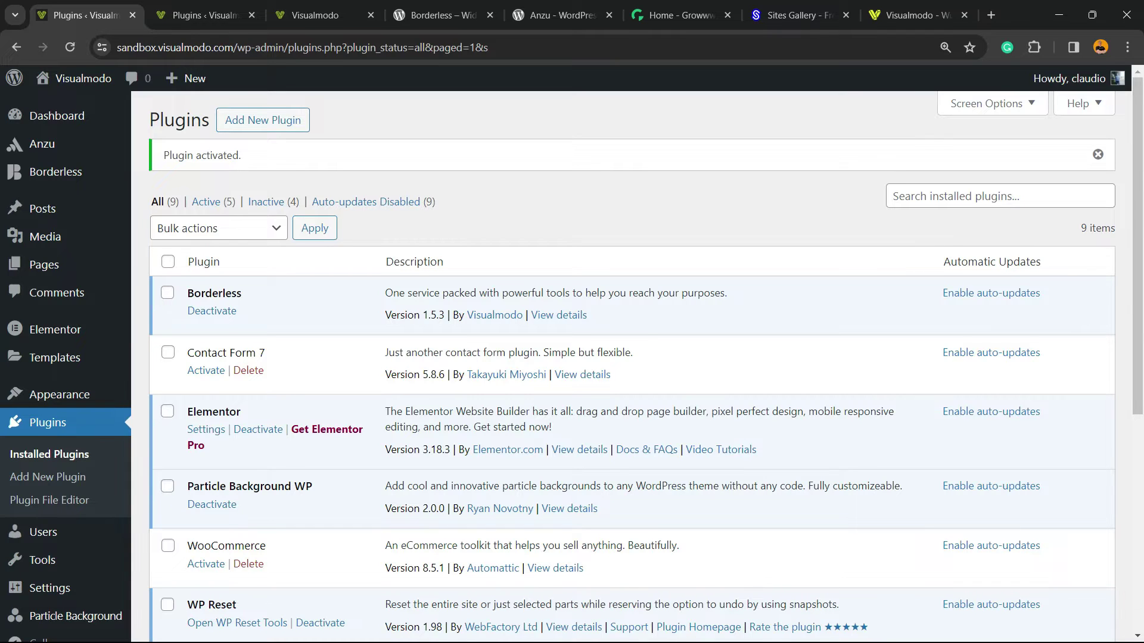
scroll(167, 337, down, 2)
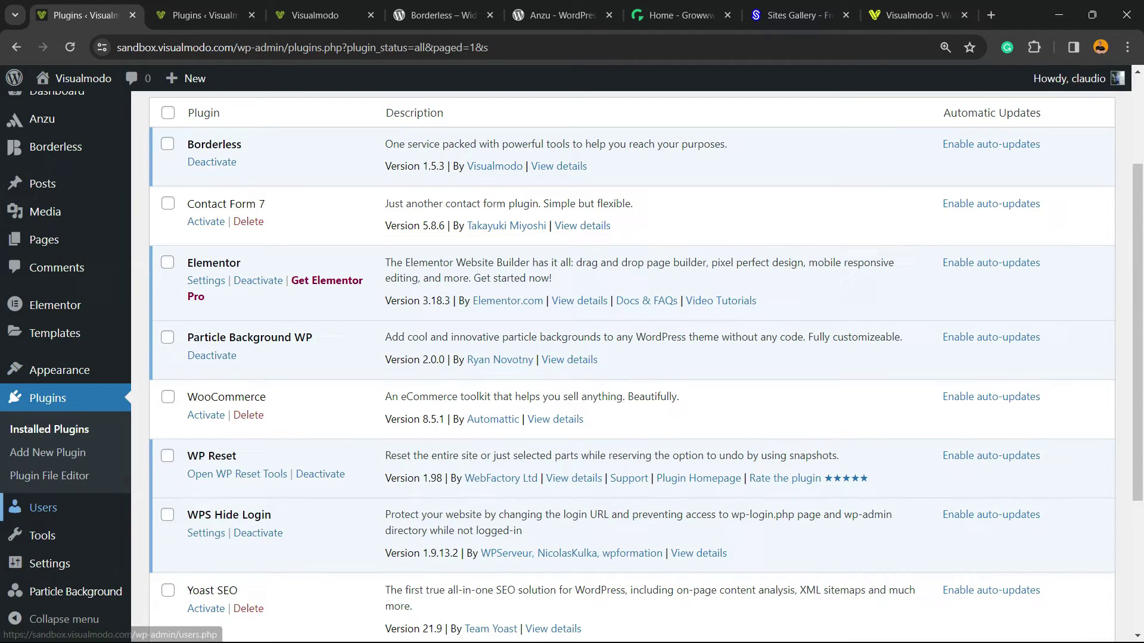
mouse_move(76, 616)
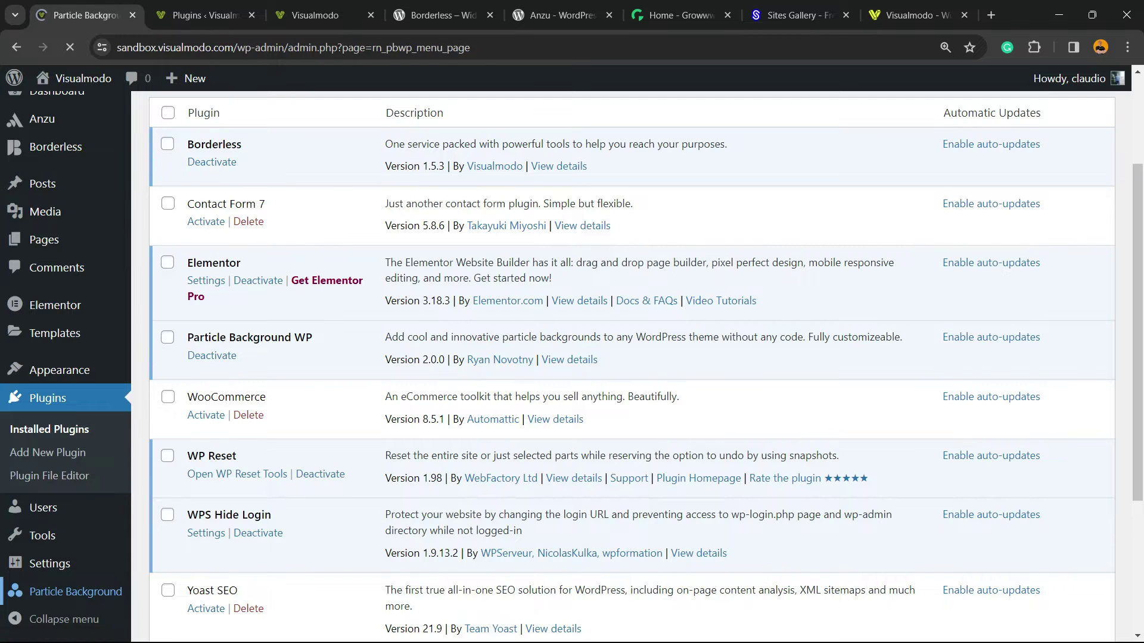
Step: Change the content text from 'Particle Background WP' to 'Particle Background Tutorial' without a trailing space
key(ctrl+plus)
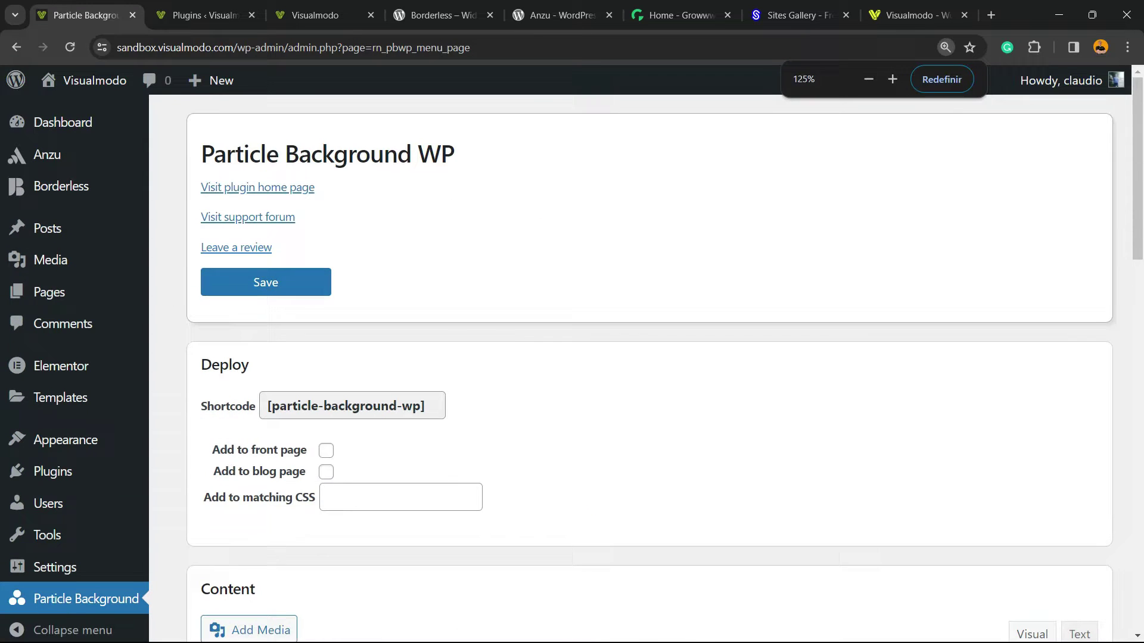
scroll(648, 357, down, 2)
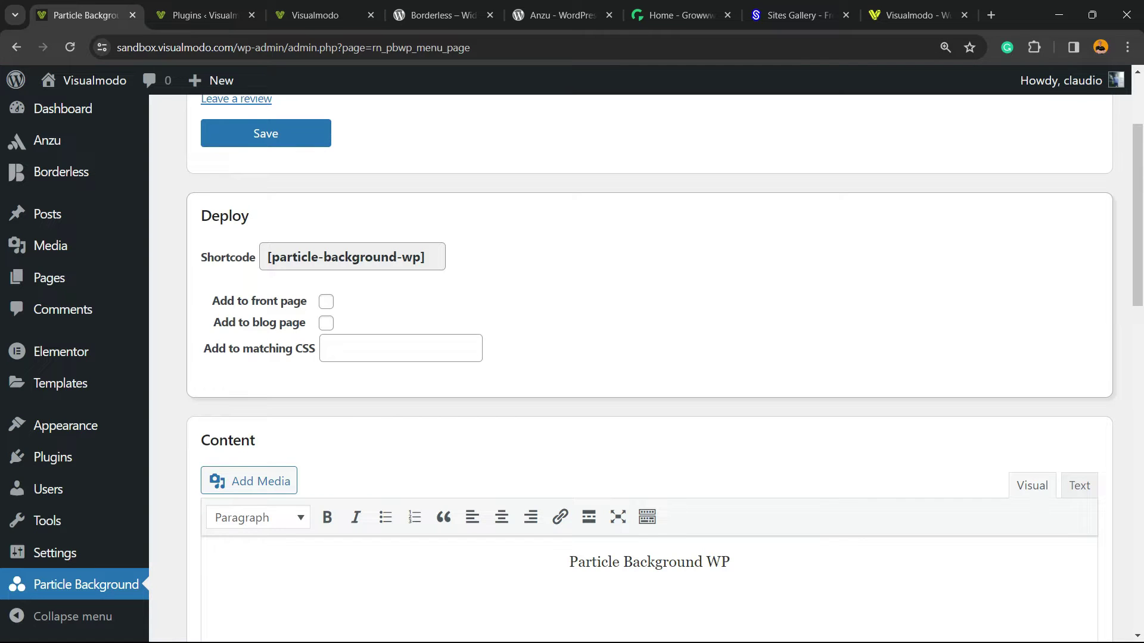
scroll(648, 357, down, 2)
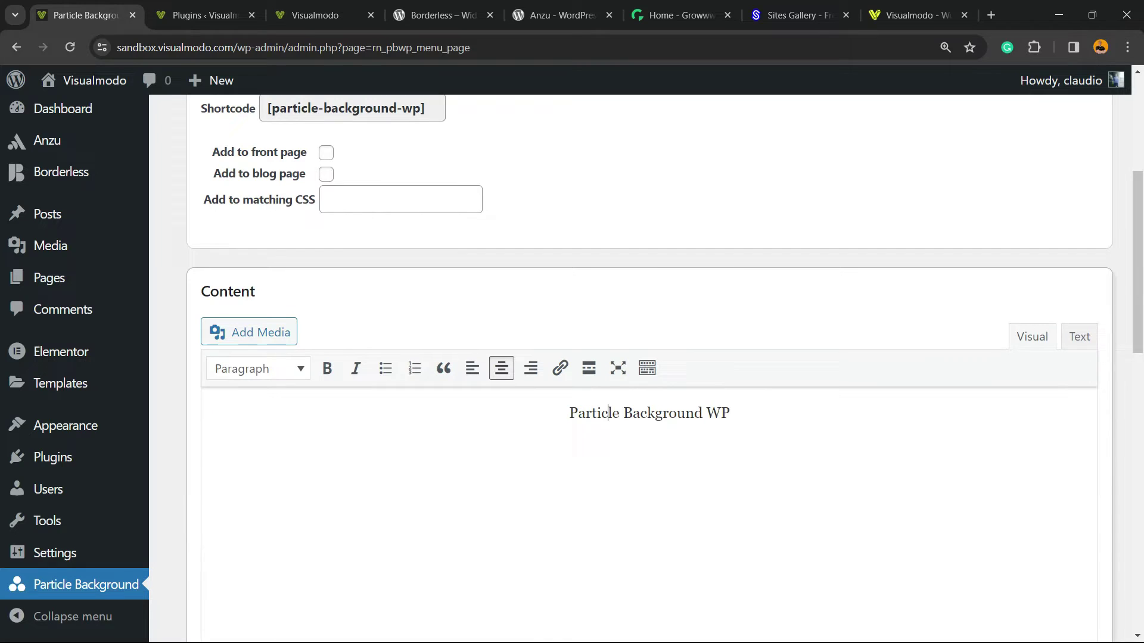
key(ctrl+a)
key(End)
text(Tut)
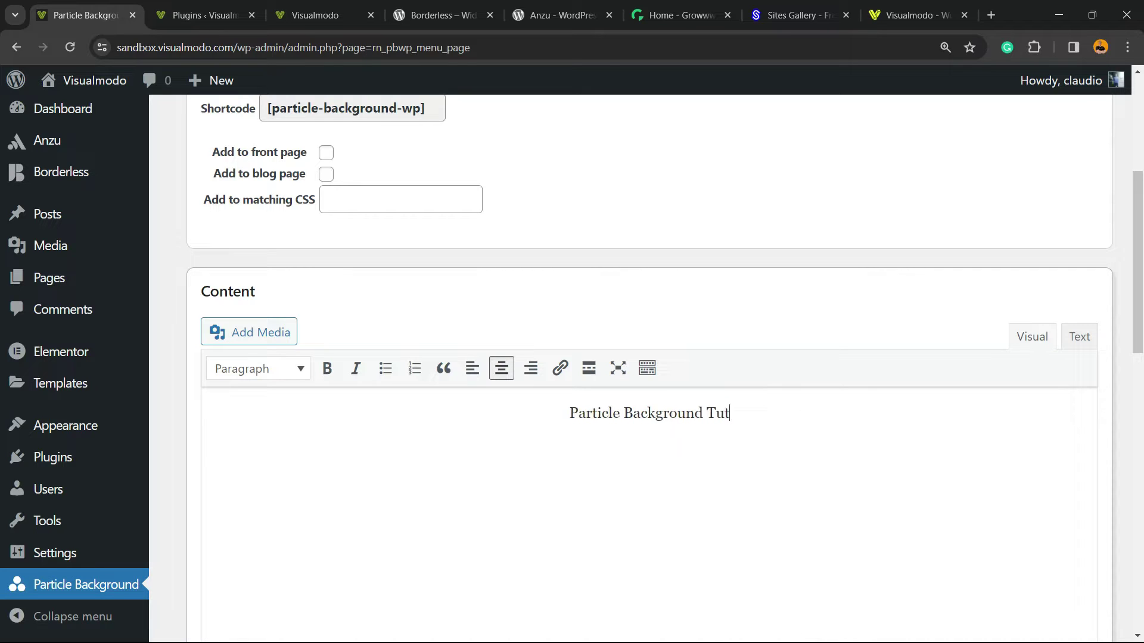
text(orial)
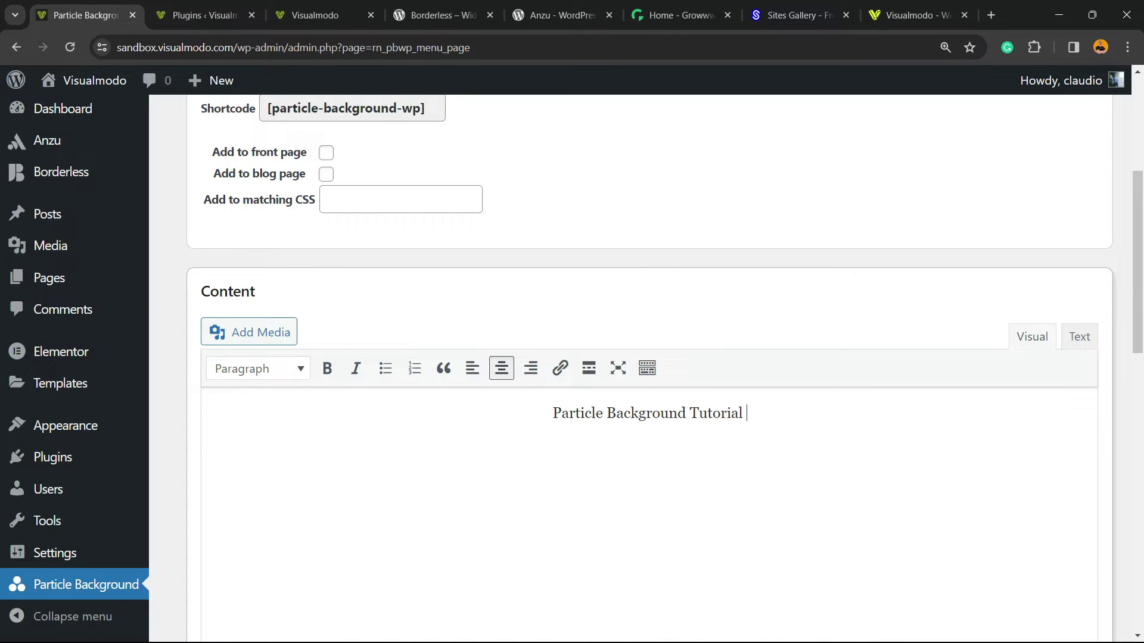
key(BackSpace)
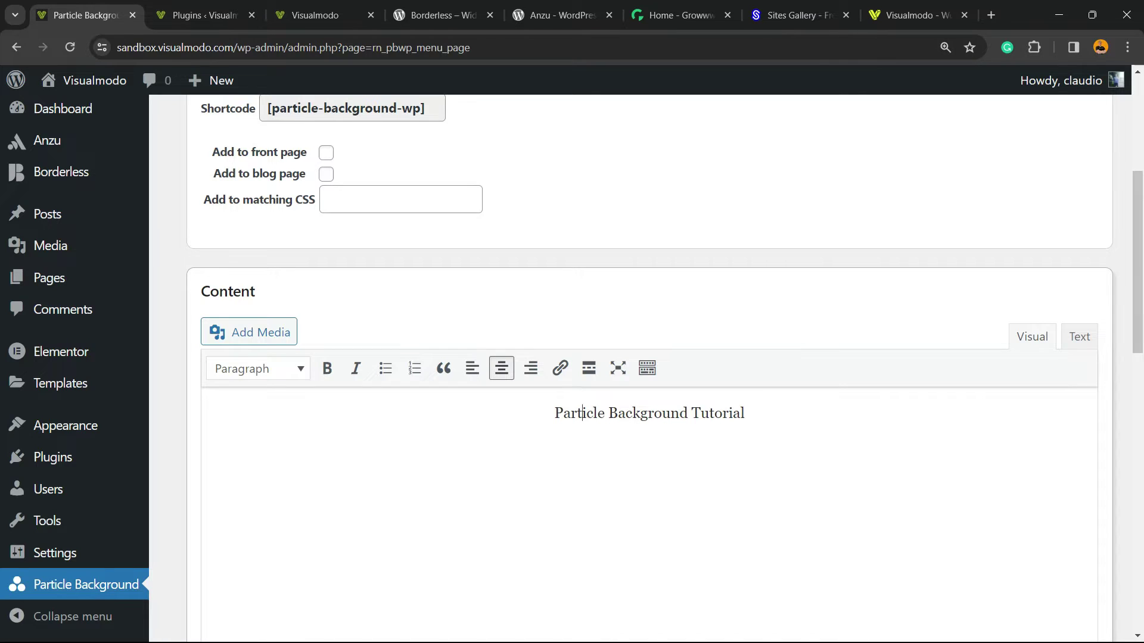
Step: Set the particle background colour to purple (#6017a5) and save the plugin settings
triple_click(583, 413)
scroll(651, 358, down, 3)
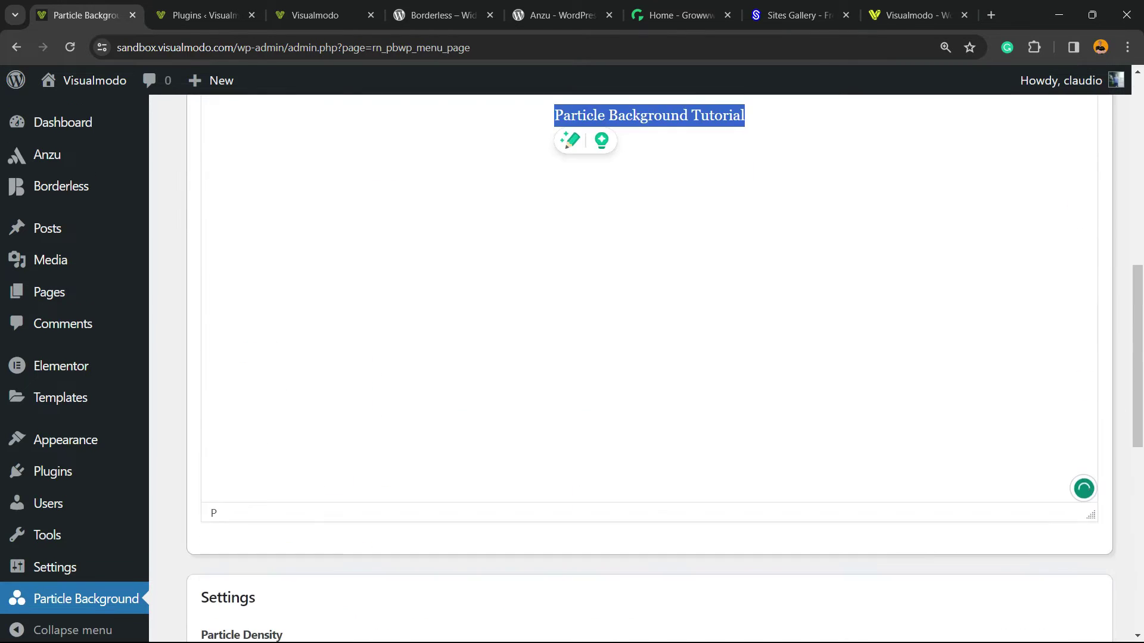
scroll(650, 357, down, 3)
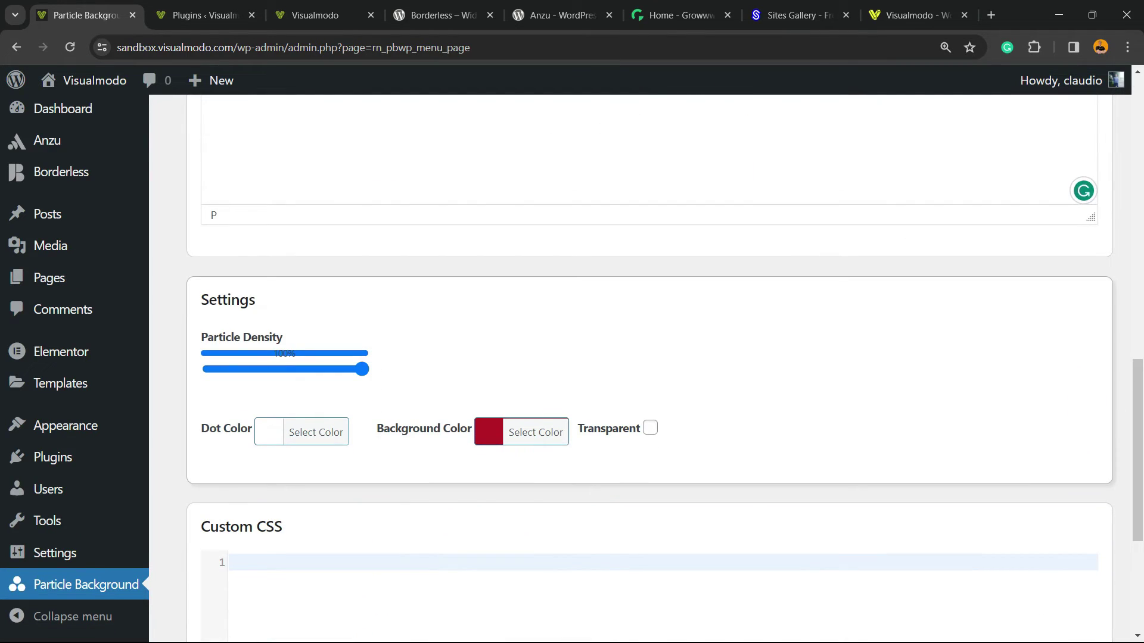
mouse_move(362, 369)
mouse_down()
mouse_move(264, 369)
mouse_move(362, 369)
mouse_up()
click(535, 432)
click(611, 527)
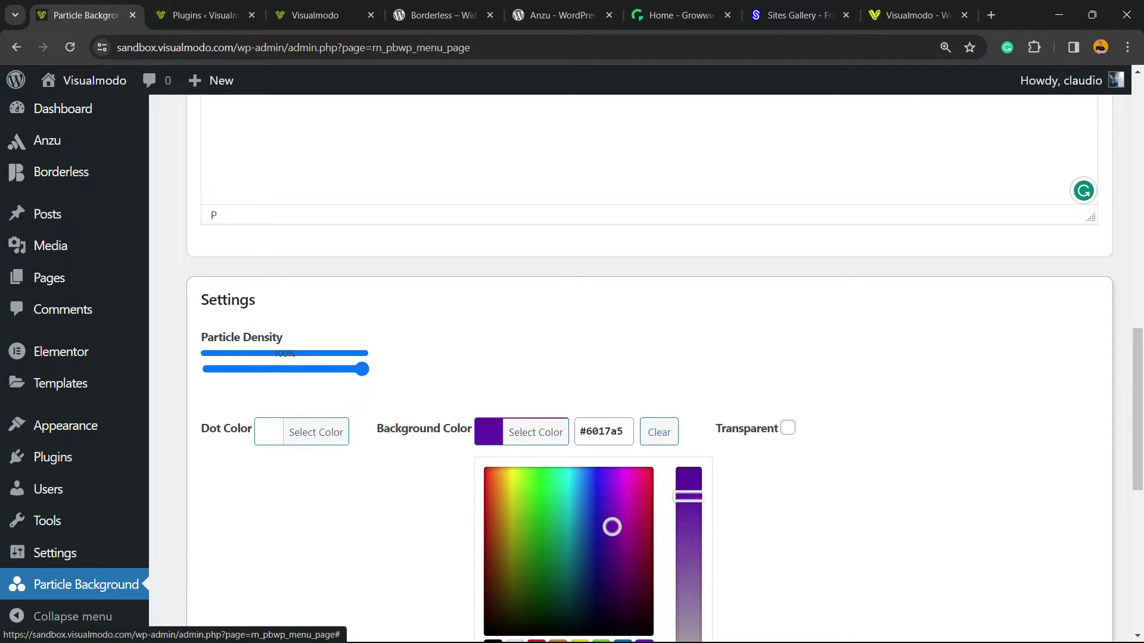
key(Escape)
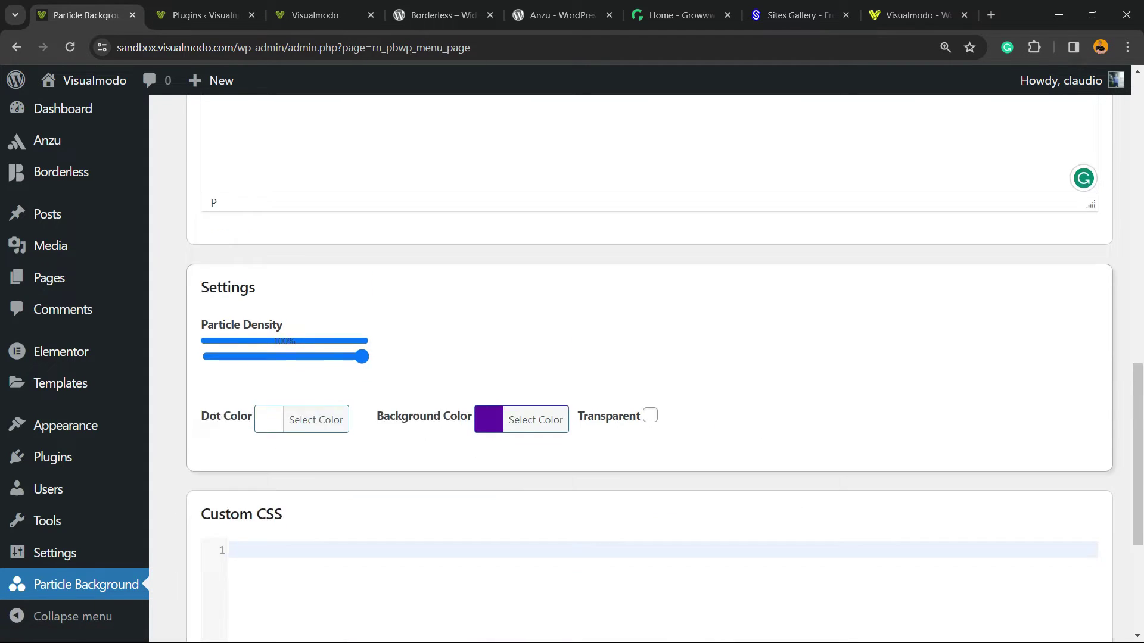
scroll(648, 366, down, 2)
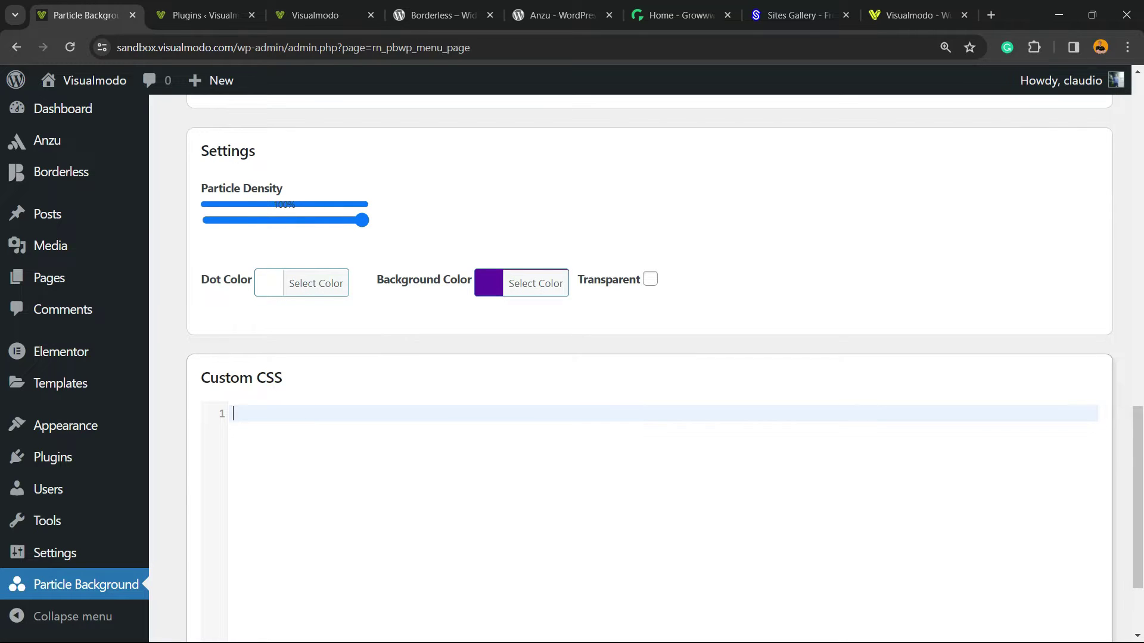
scroll(649, 366, down, 2)
scroll(648, 367, up, 3)
scroll(649, 367, up, 3)
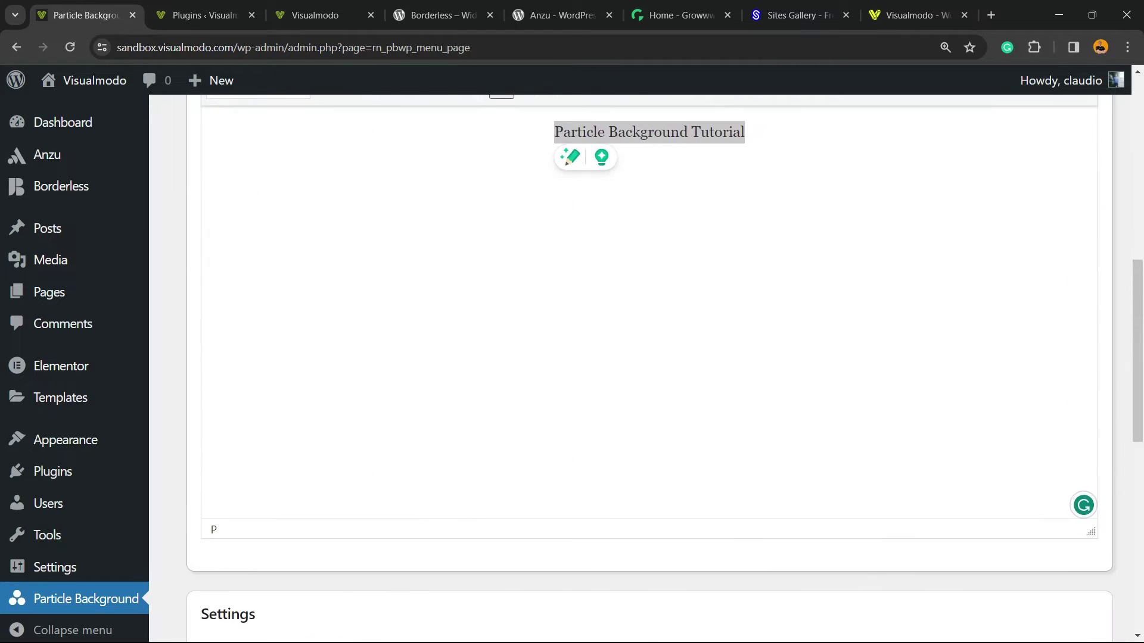
scroll(649, 366, up, 3)
scroll(649, 367, up, 3)
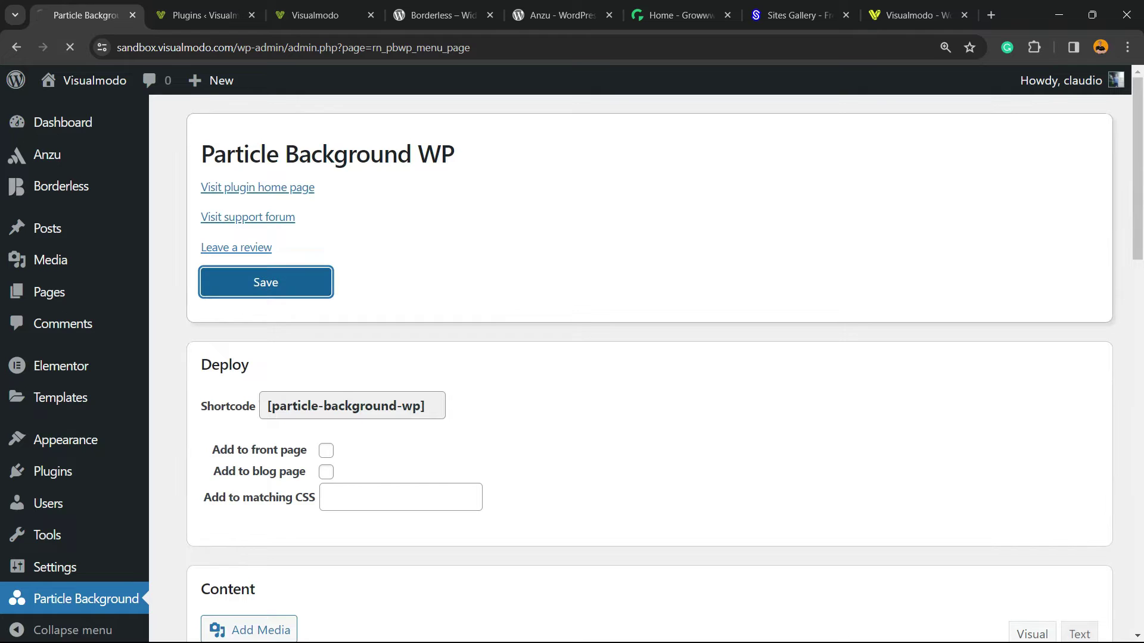
click(352, 406)
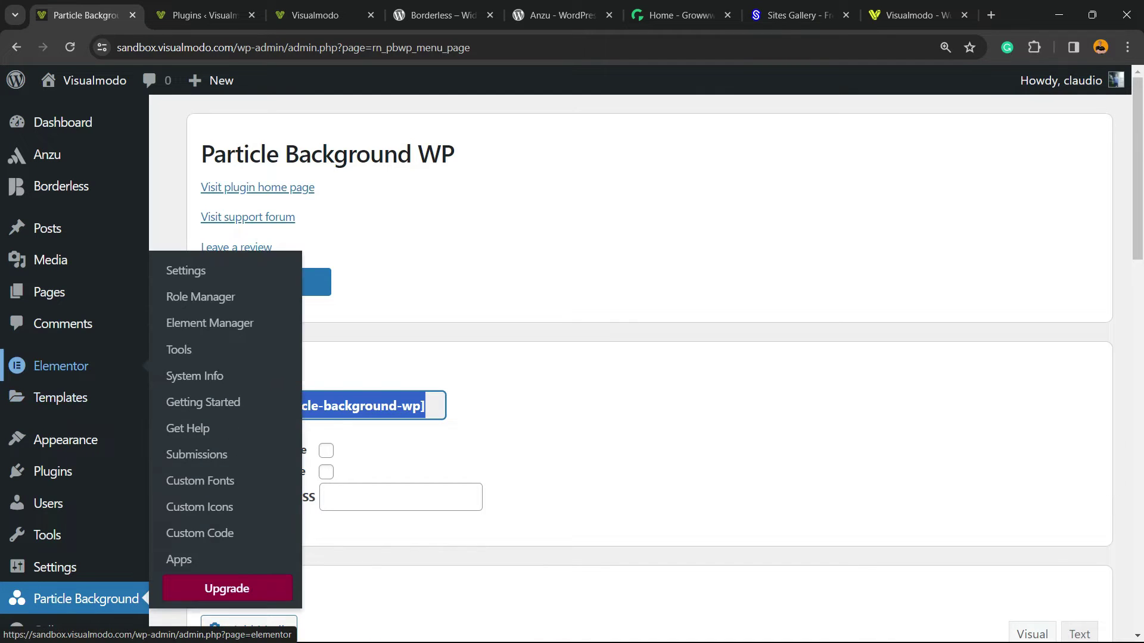
mouse_move(49, 293)
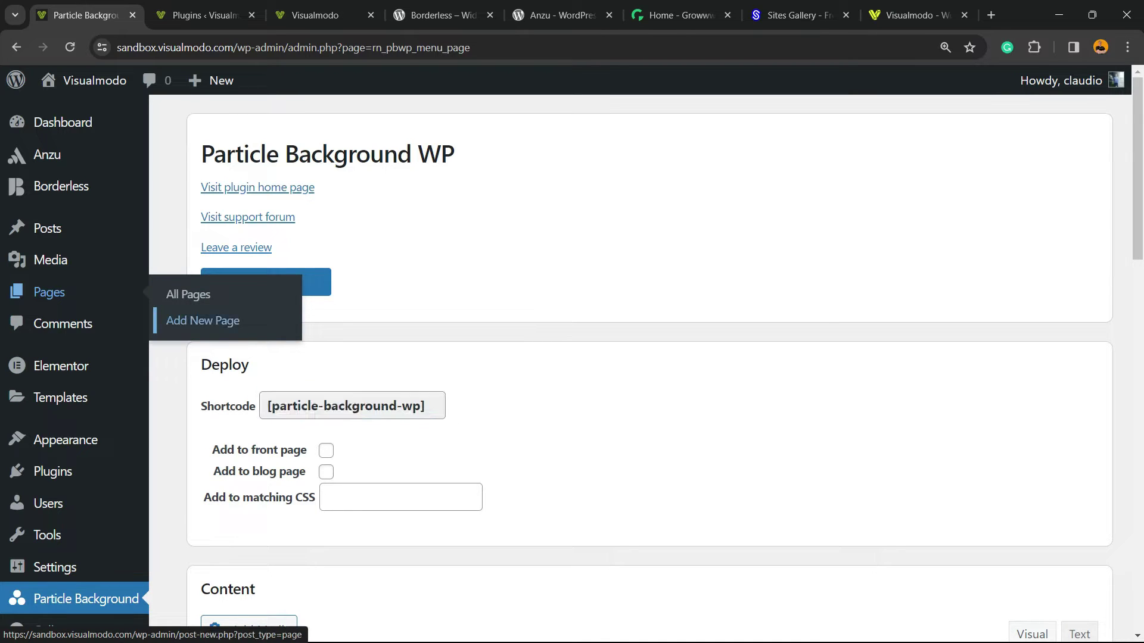
Step: Open a new page in another tab and paste the [particle-background-wp] shortcode
right_click(188, 318)
click(250, 333)
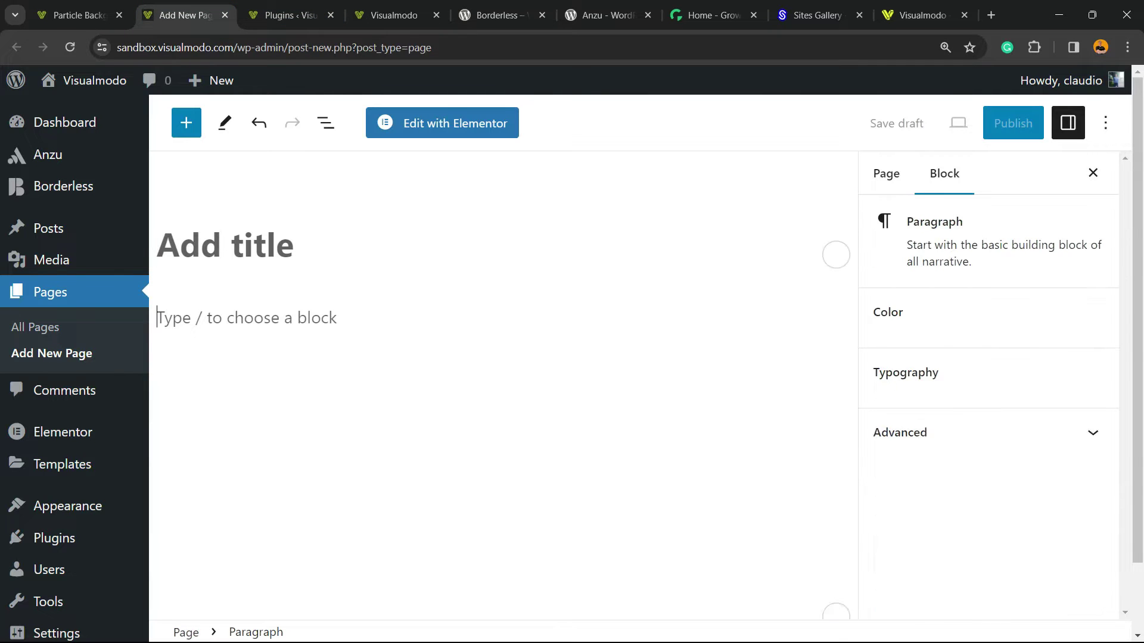
text([particle-background-wp])
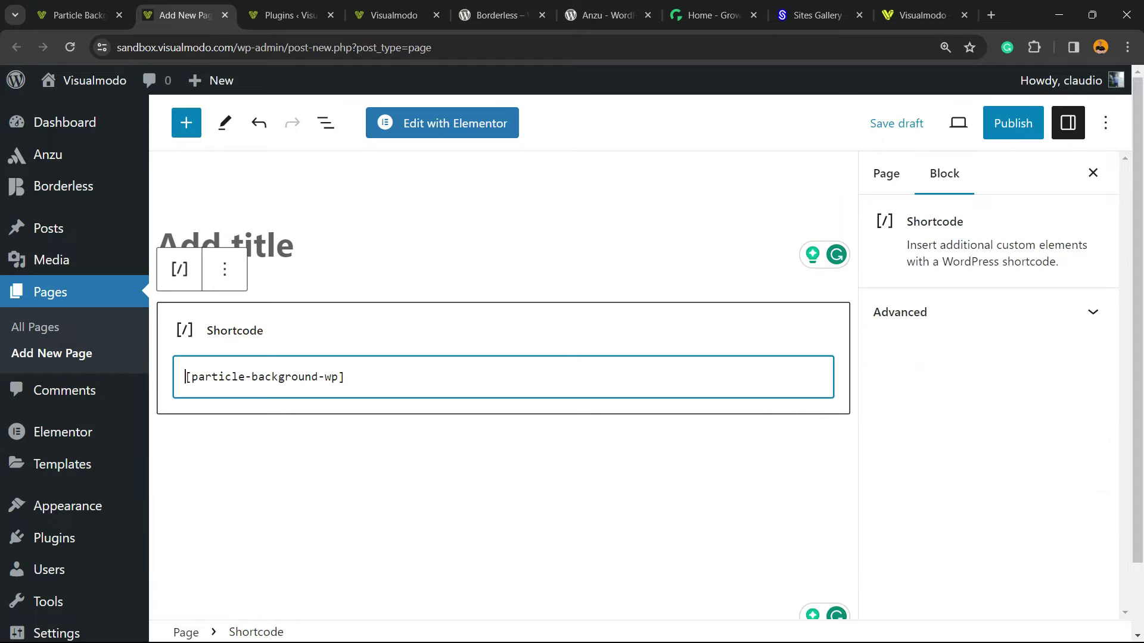
Step: Delete the duplicate shortcode block so only one [particle-background-wp] block remains
click(838, 451)
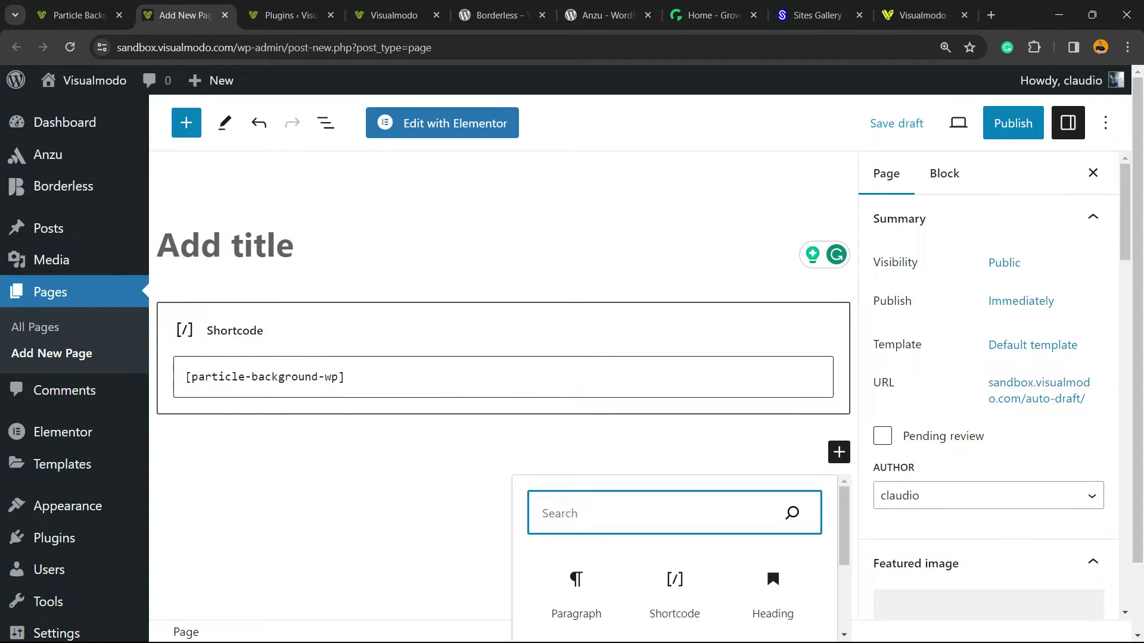
click(674, 590)
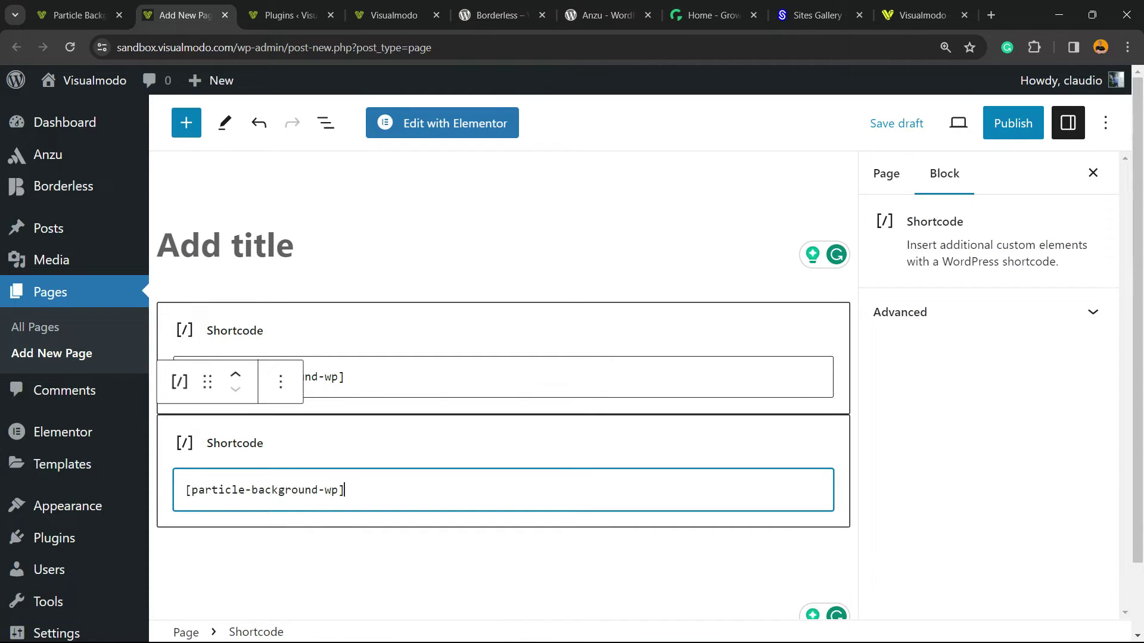
key(Up)
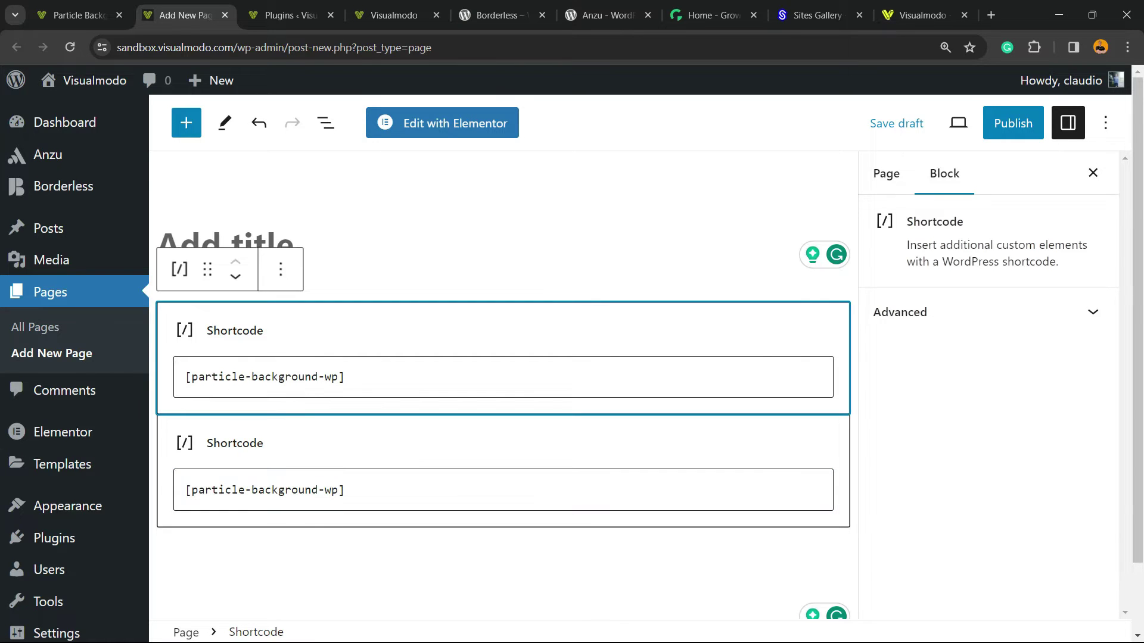
click(279, 270)
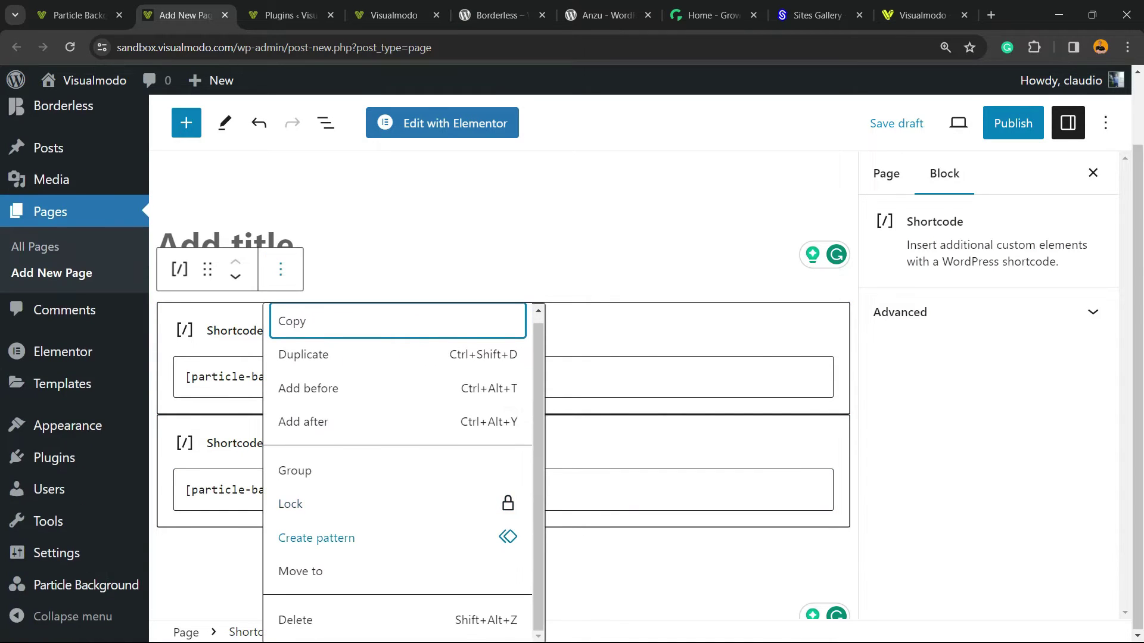
key(Return)
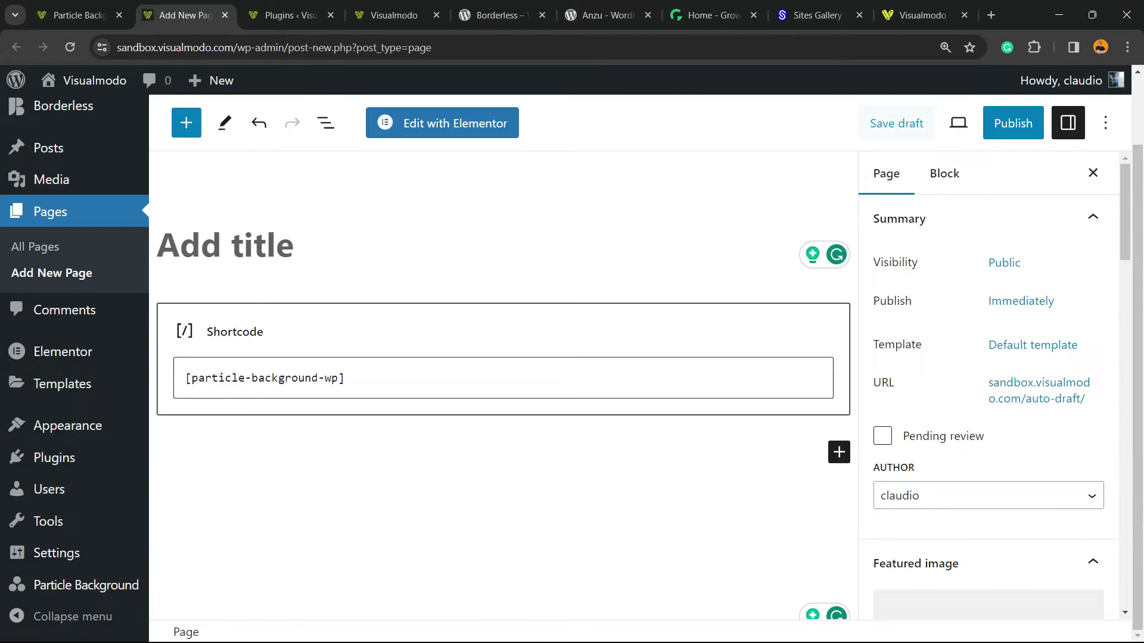
Step: Preview the draft page in a new tab, then go back to the editor tab
click(959, 122)
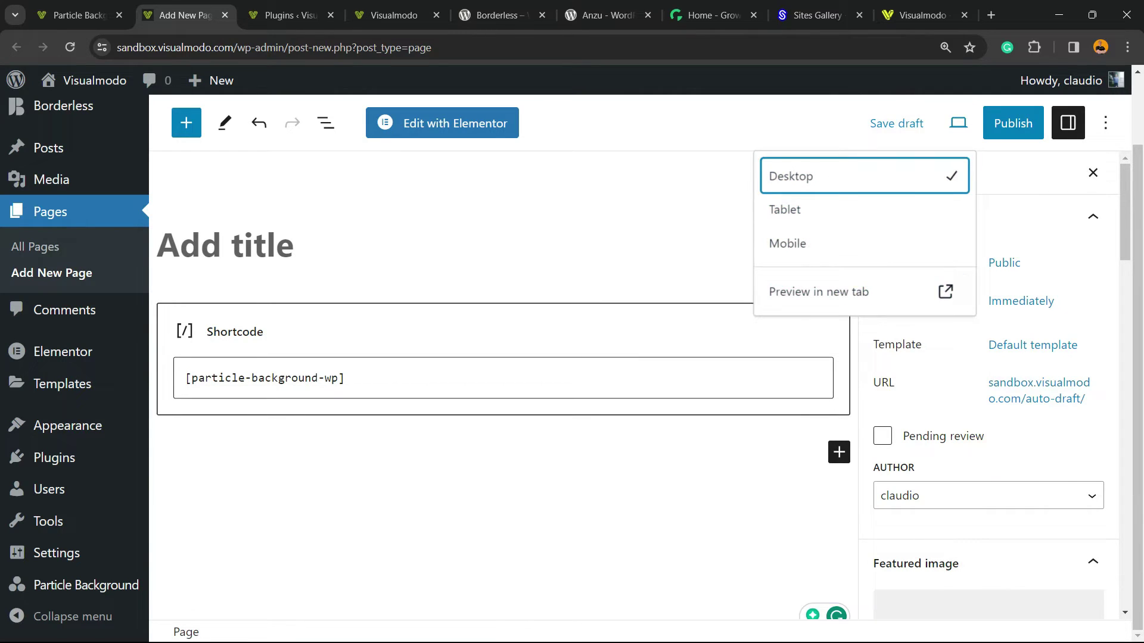
click(819, 292)
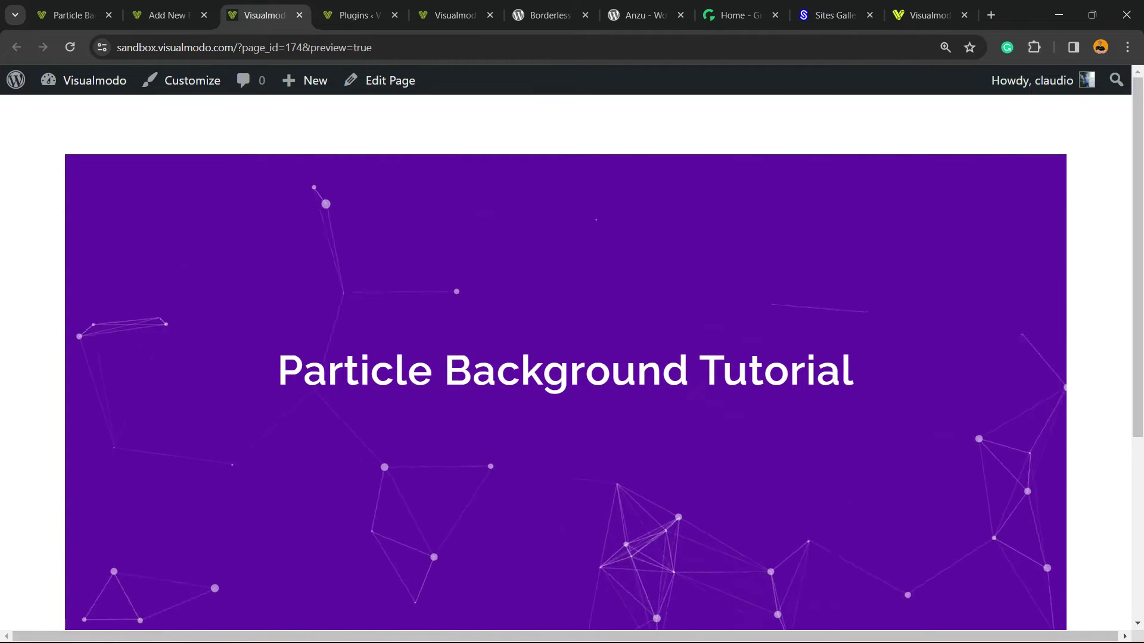
key(ctrl+Page_Up)
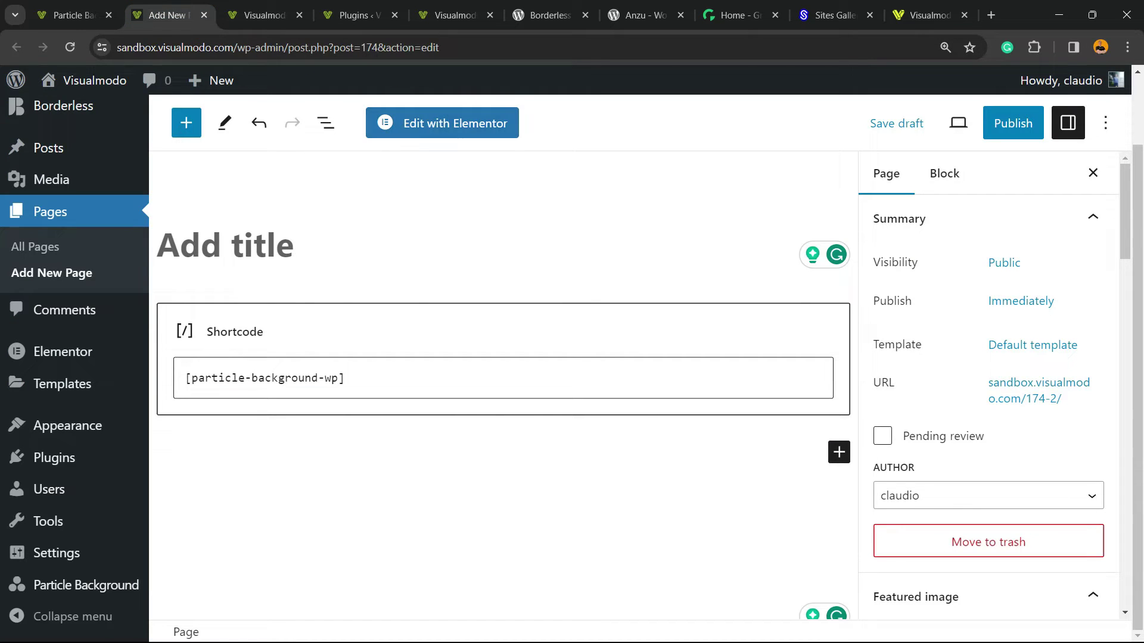
Step: Delete the Shortcode block, then switch to Elementor, confirming Sair in the leave dialog
click(501, 333)
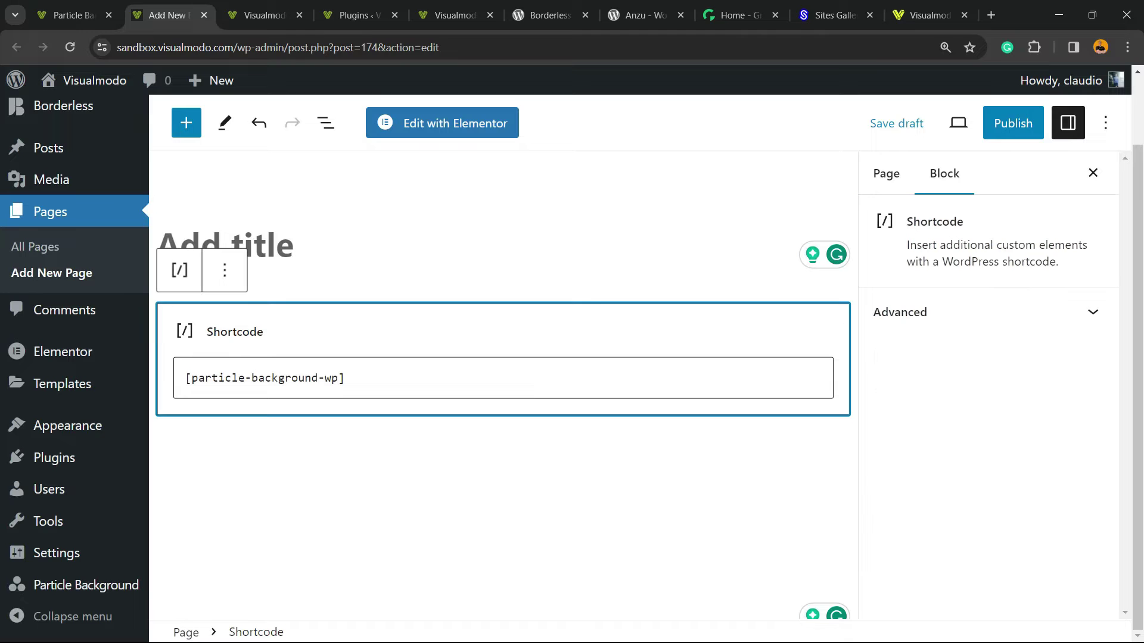
click(225, 270)
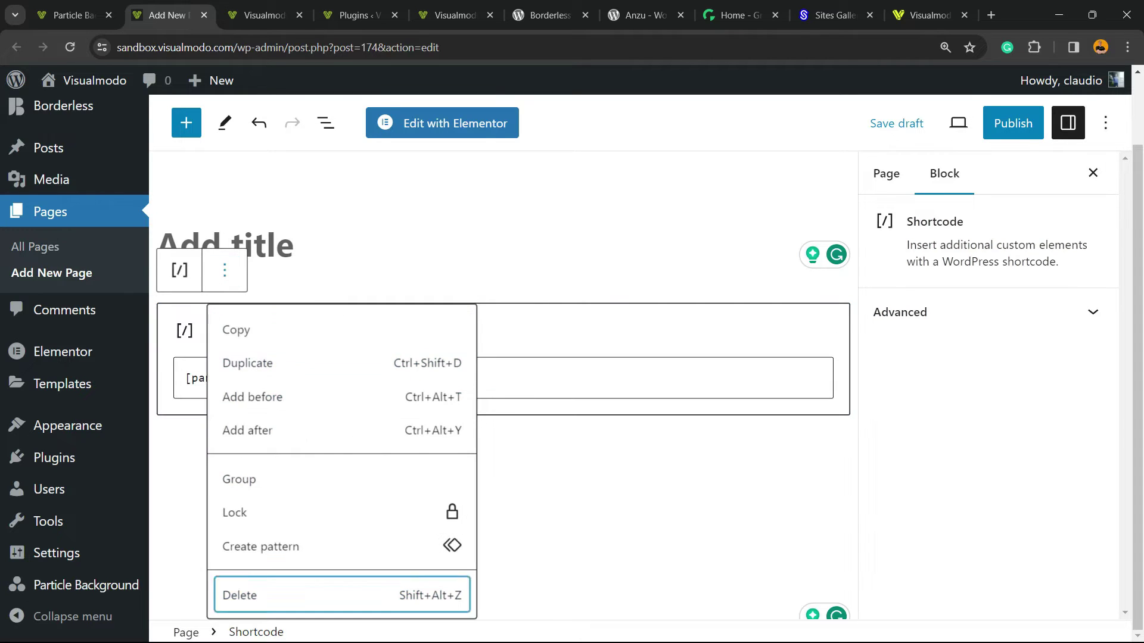
click(250, 594)
click(442, 122)
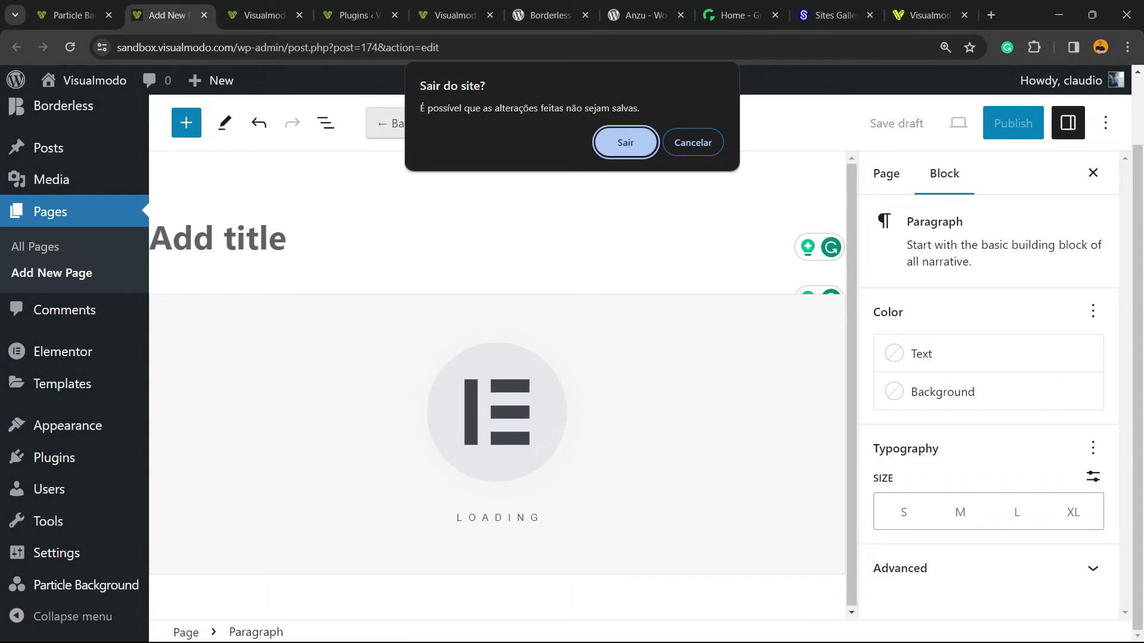
key(Return)
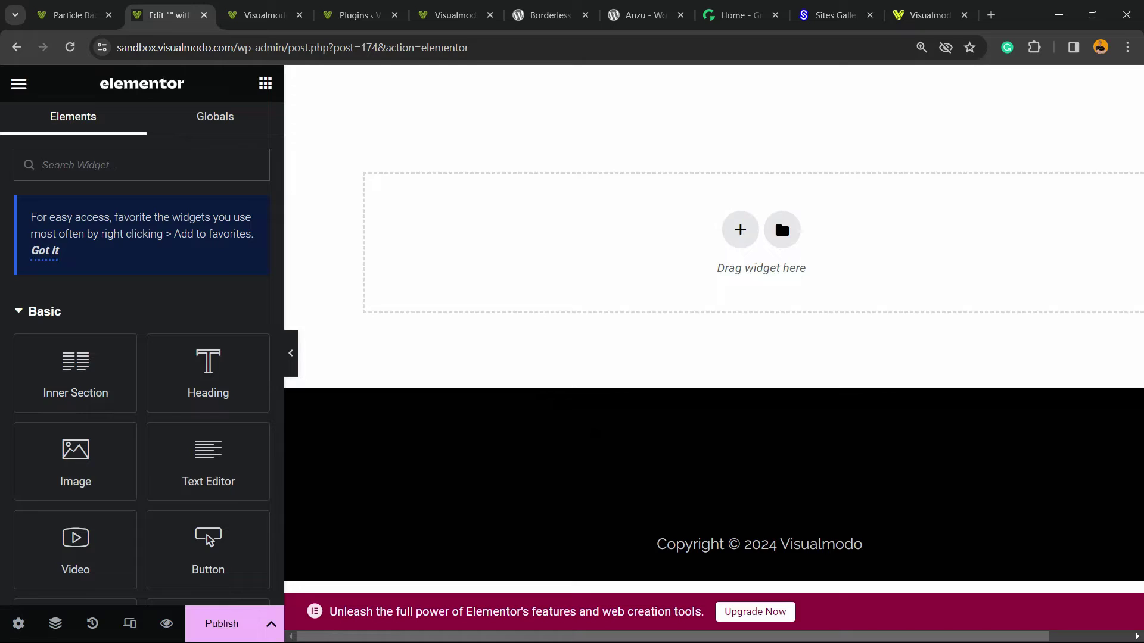
Step: Add a single-column section at the top of the Elementor page
click(740, 230)
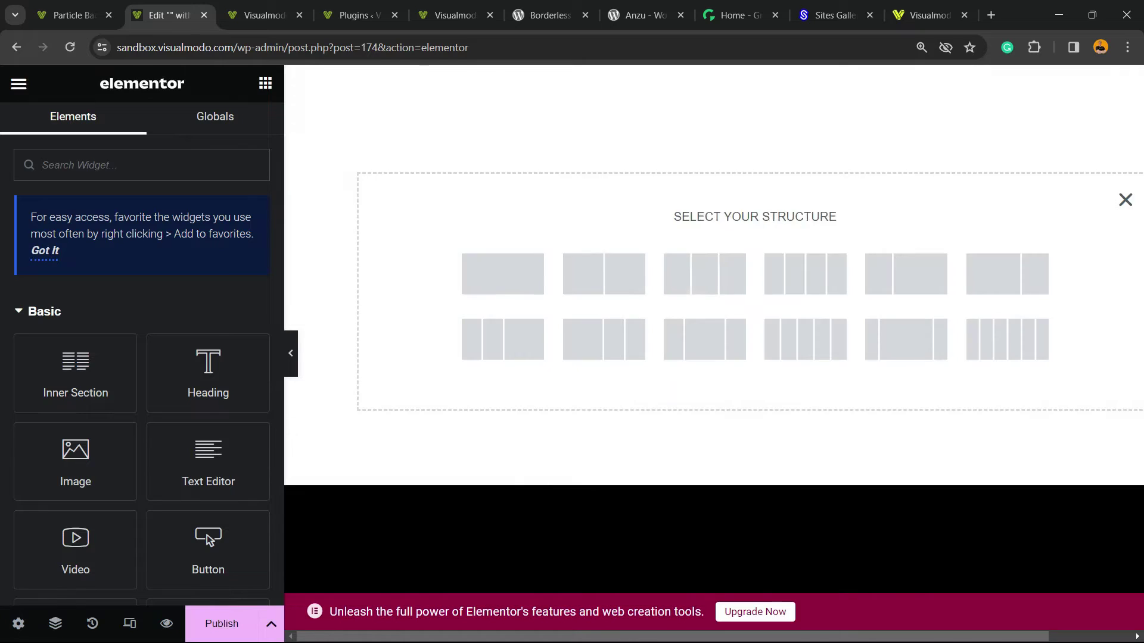
click(500, 274)
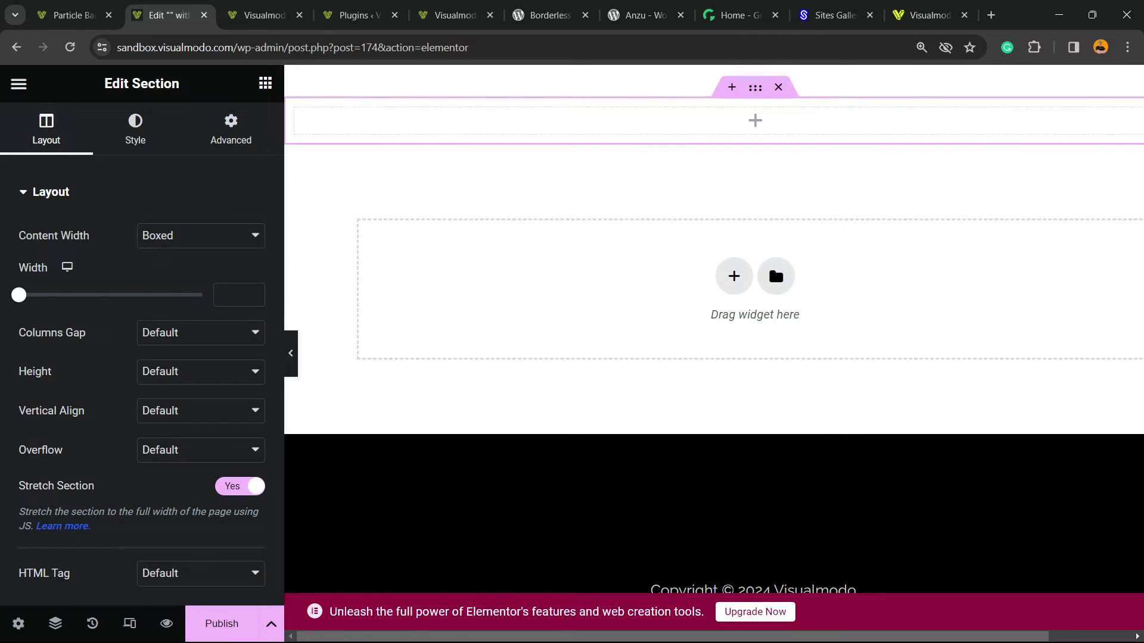
click(265, 83)
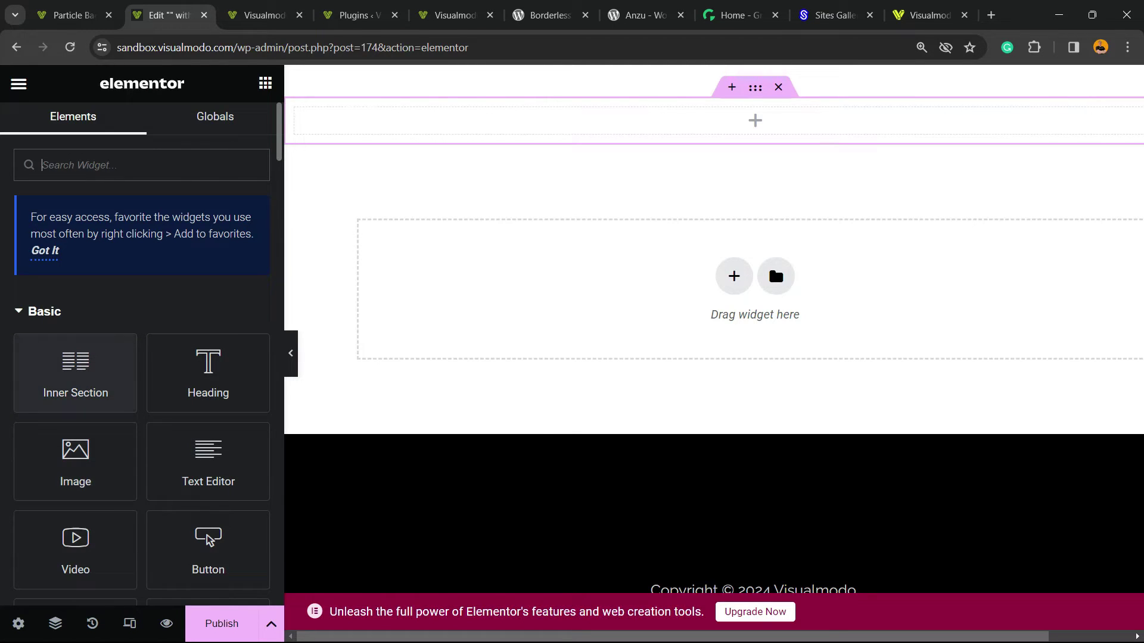
Step: Place a Text Editor widget in the section, replacing its placeholder with [particle-background-wp]
drag(208, 460, 614, 137)
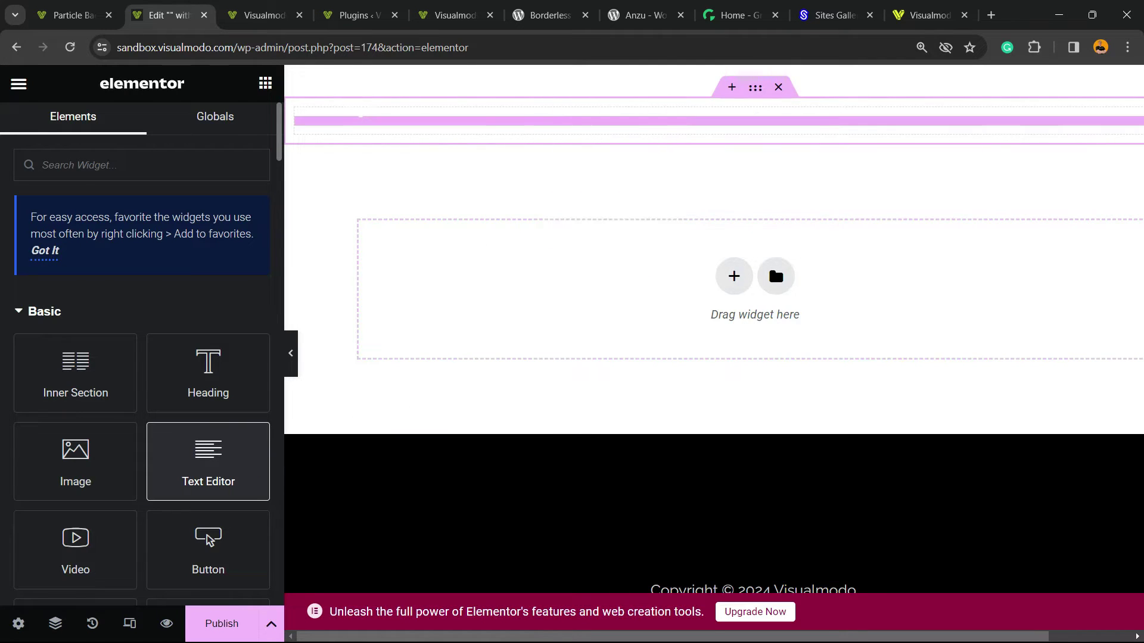
key(ctrl+a)
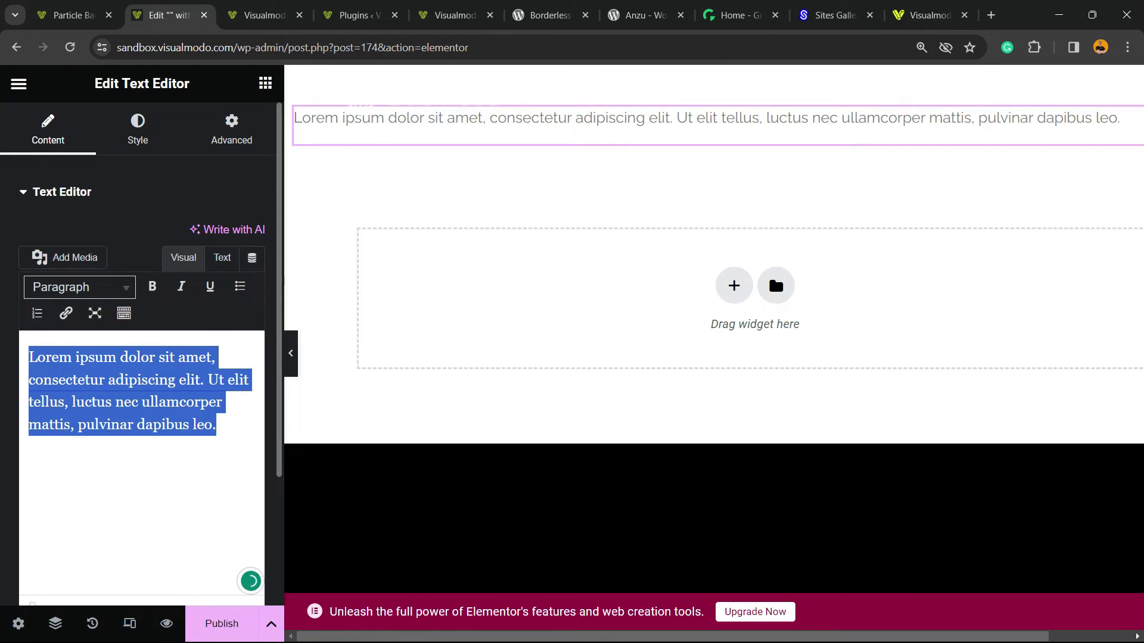
text([particle-background-wp])
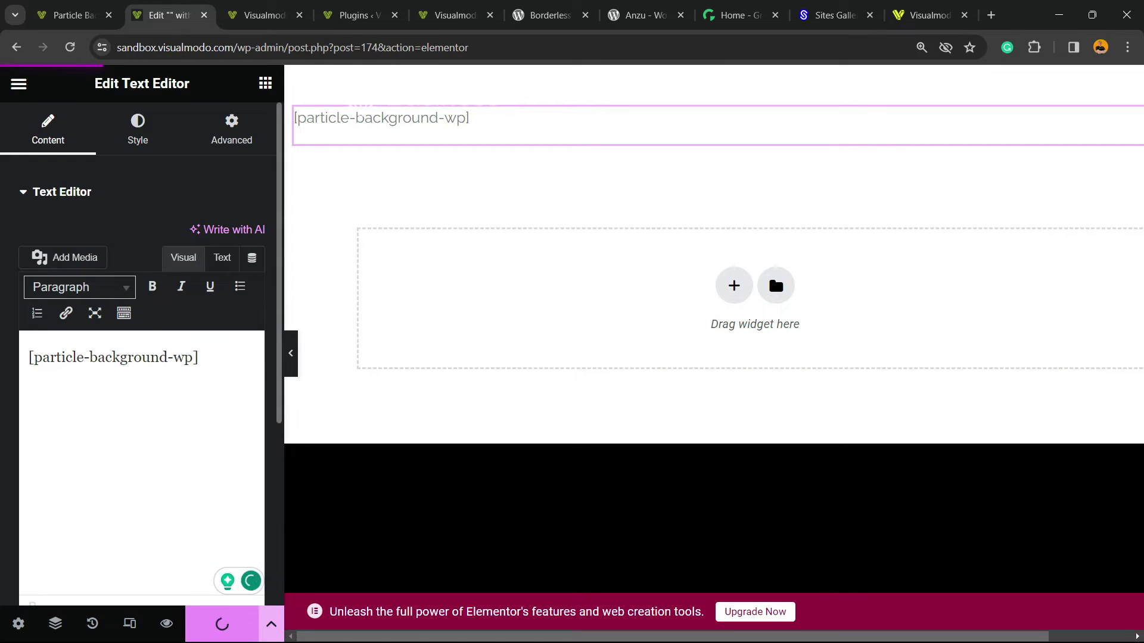
right_click(218, 230)
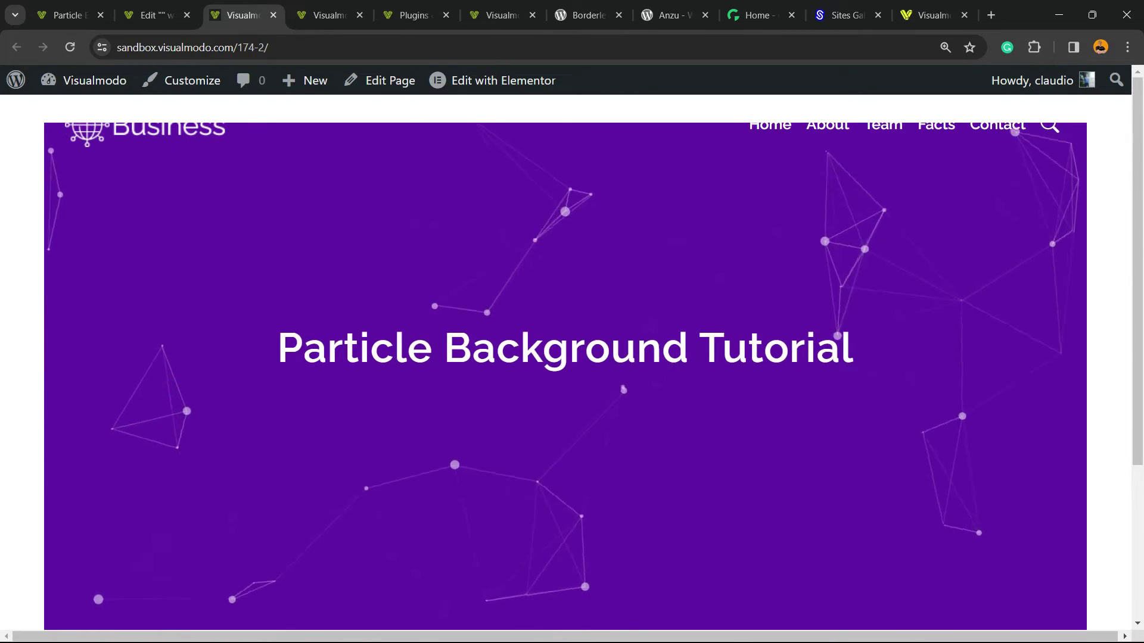
scroll(573, 358, down, 2)
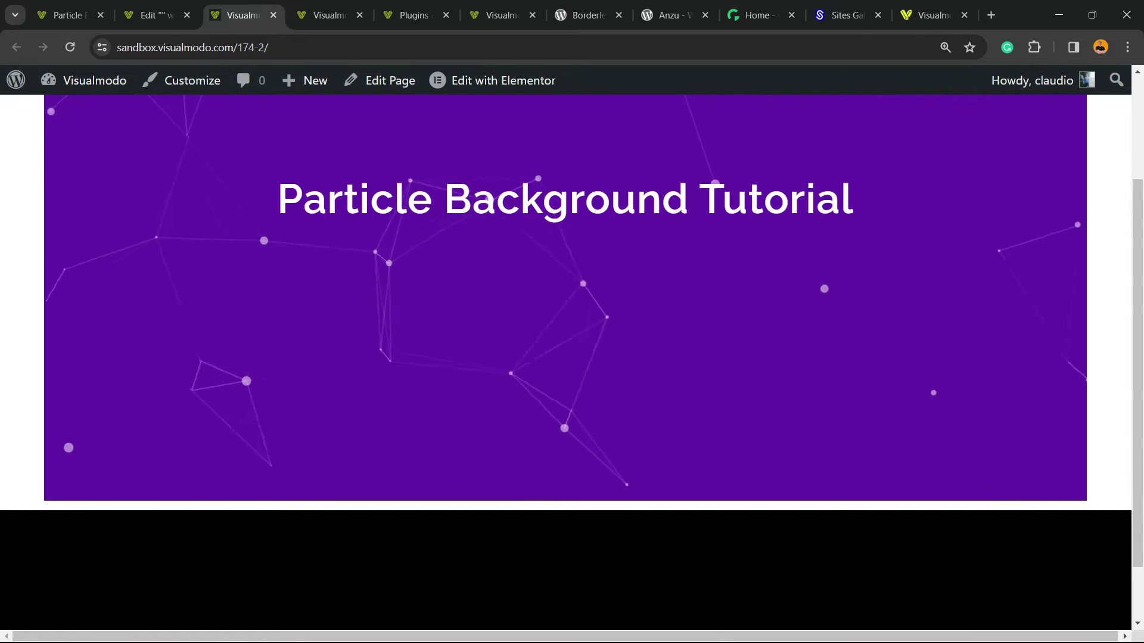
Step: Return to the Elementor tab and select all the shortcode text in the widget
key(ctrl+shift+Tab)
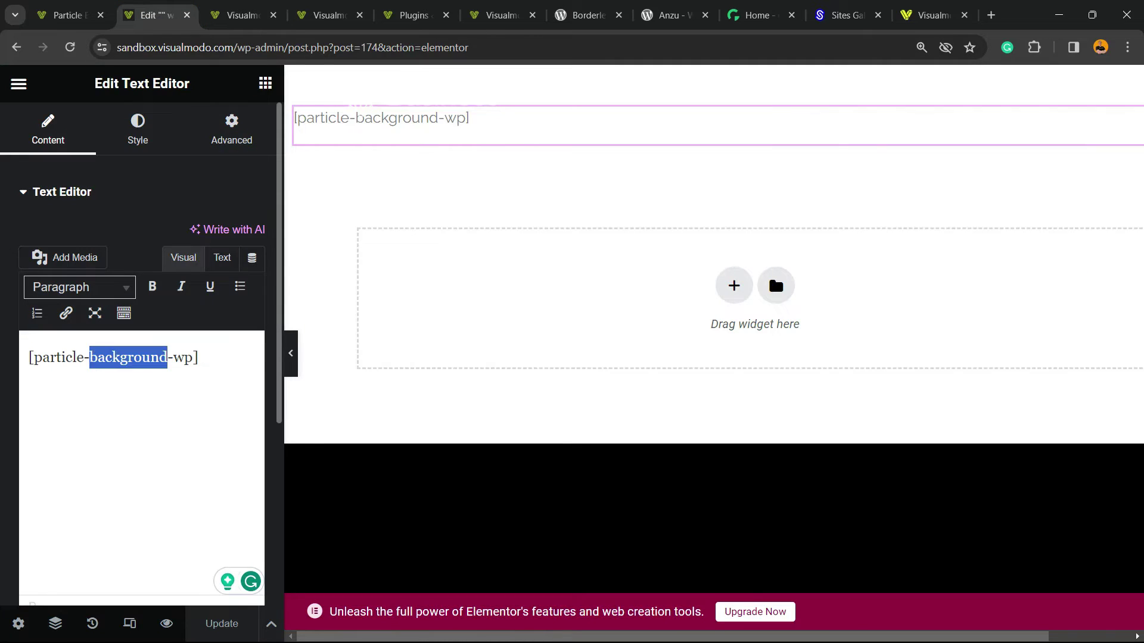
key(ctrl+a)
Step: Save the text widget with zero margin and padding, and reload the live page
click(231, 130)
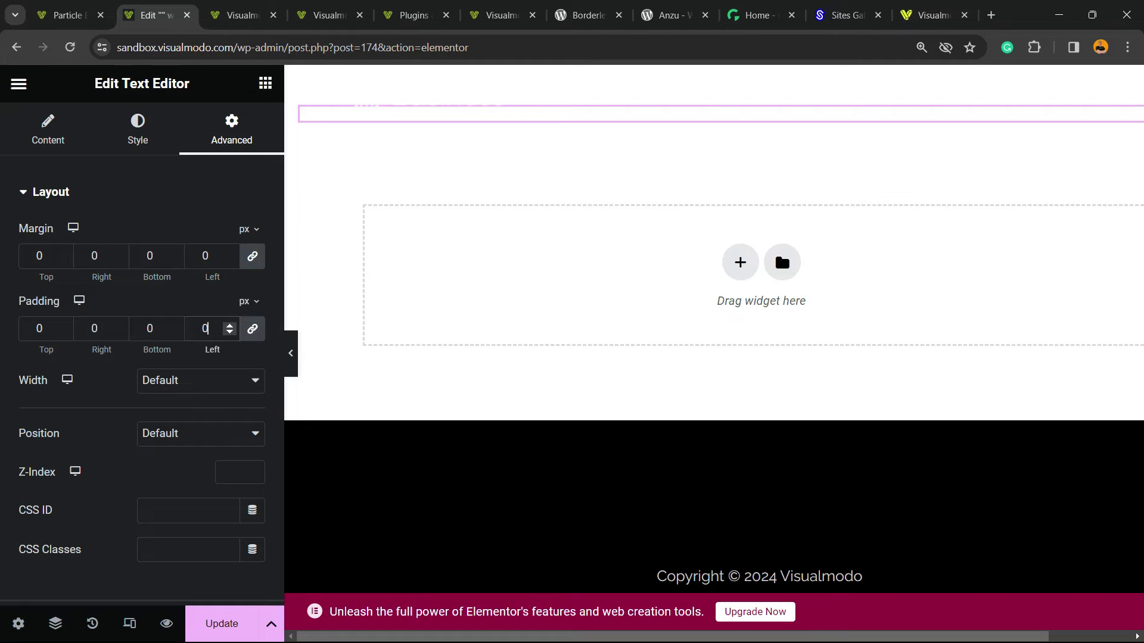
click(222, 624)
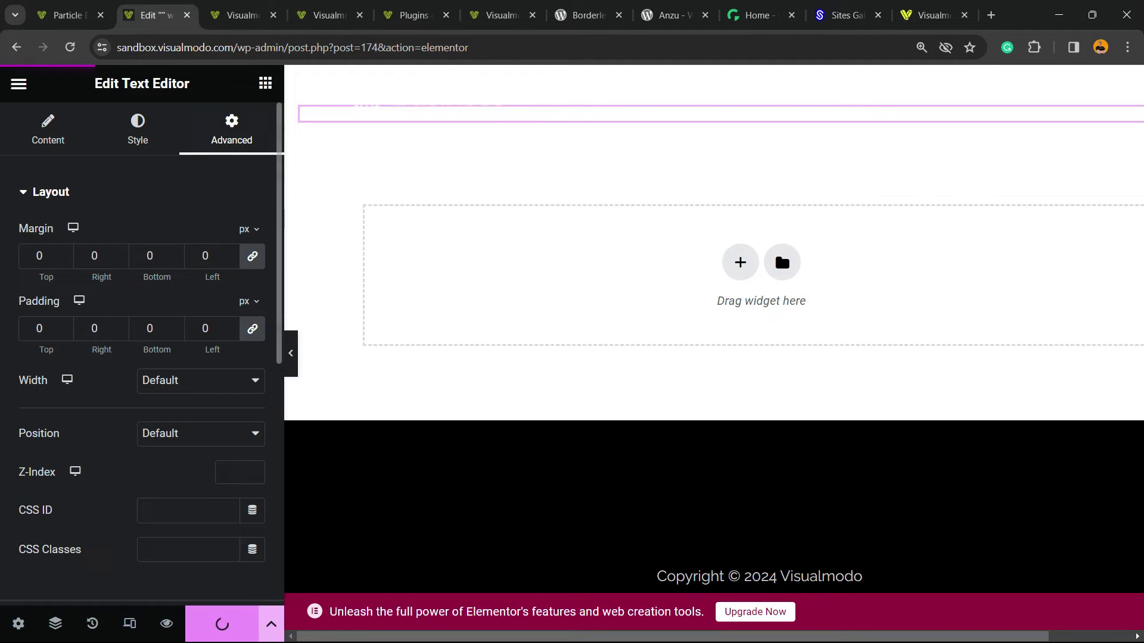
click(241, 15)
key(F5)
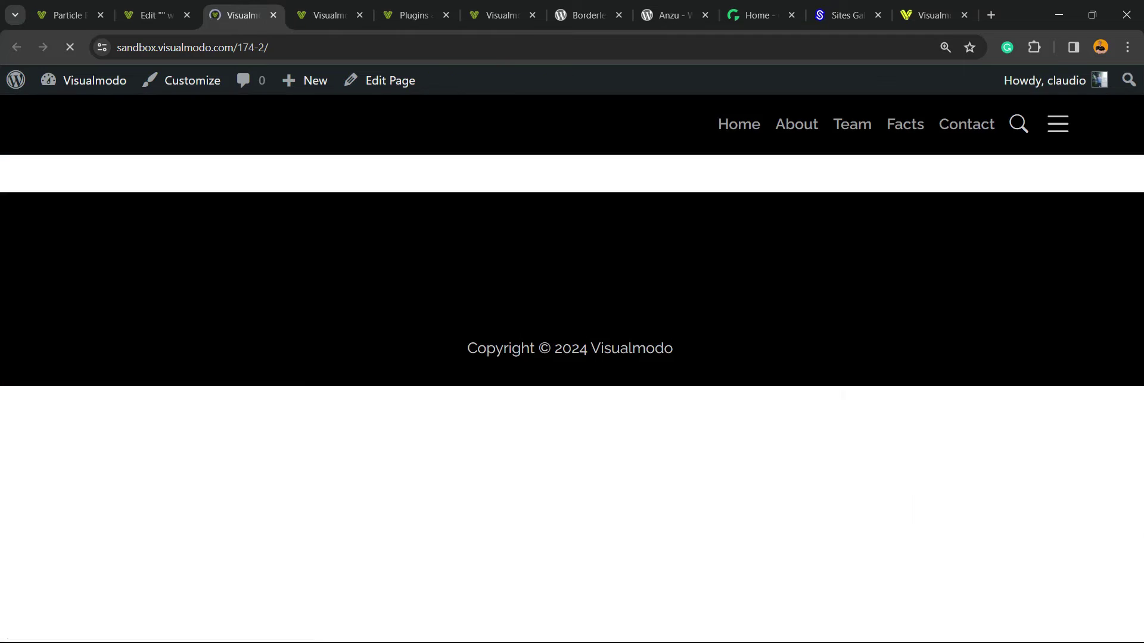
key(ctrl+Page_Up)
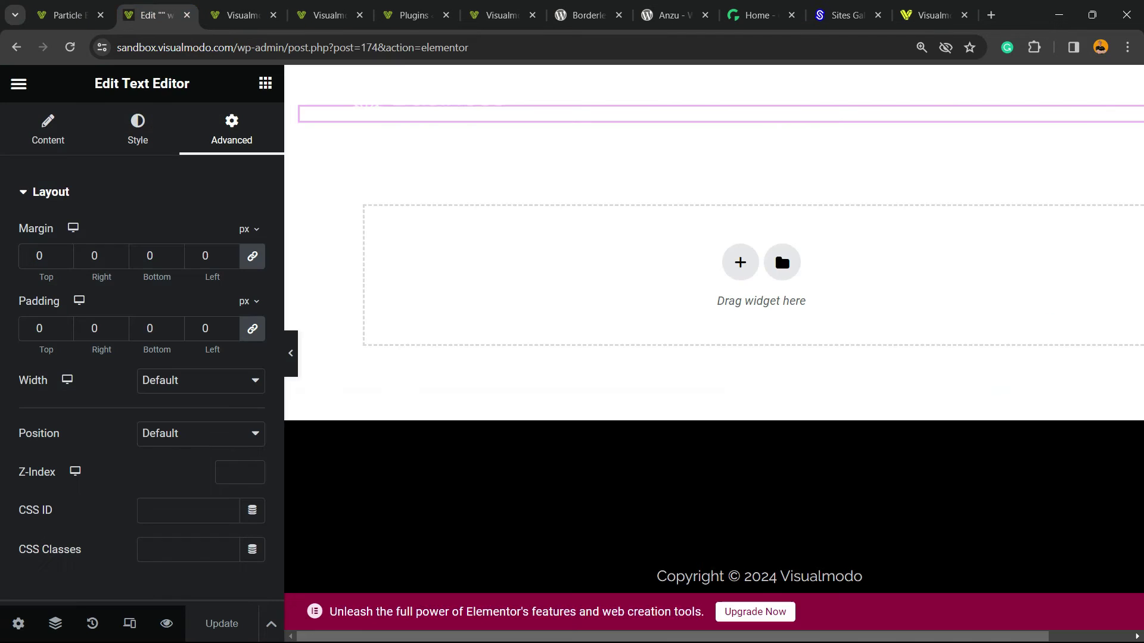
Step: Set the column's padding to 0 on all sides, save, and view the live page
right_click(527, 131)
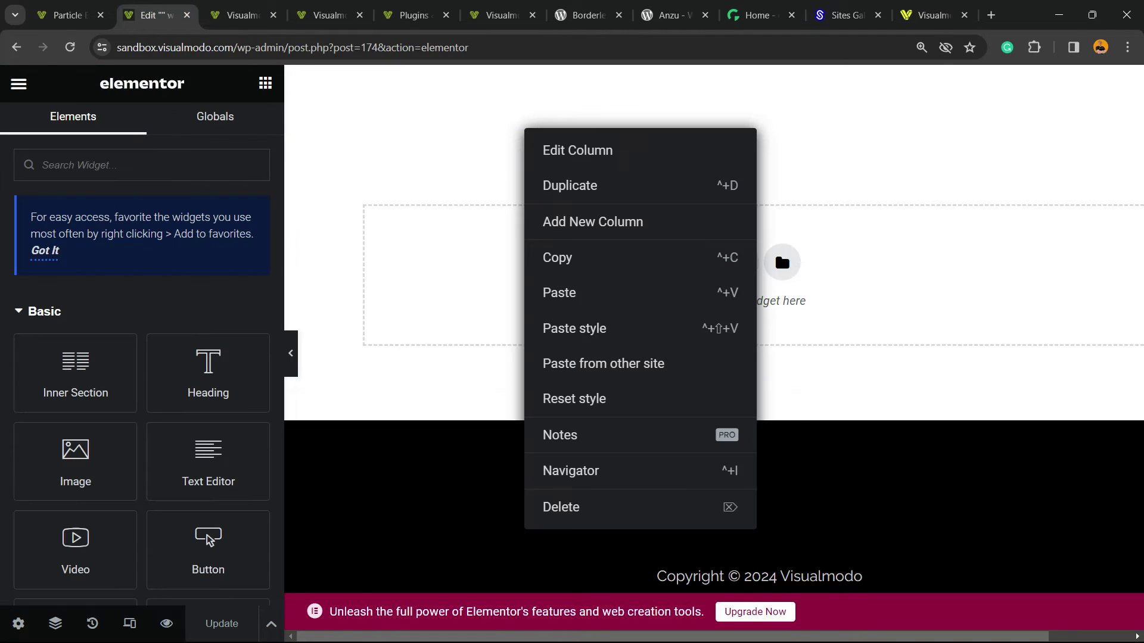
right_click(663, 115)
right_click(561, 131)
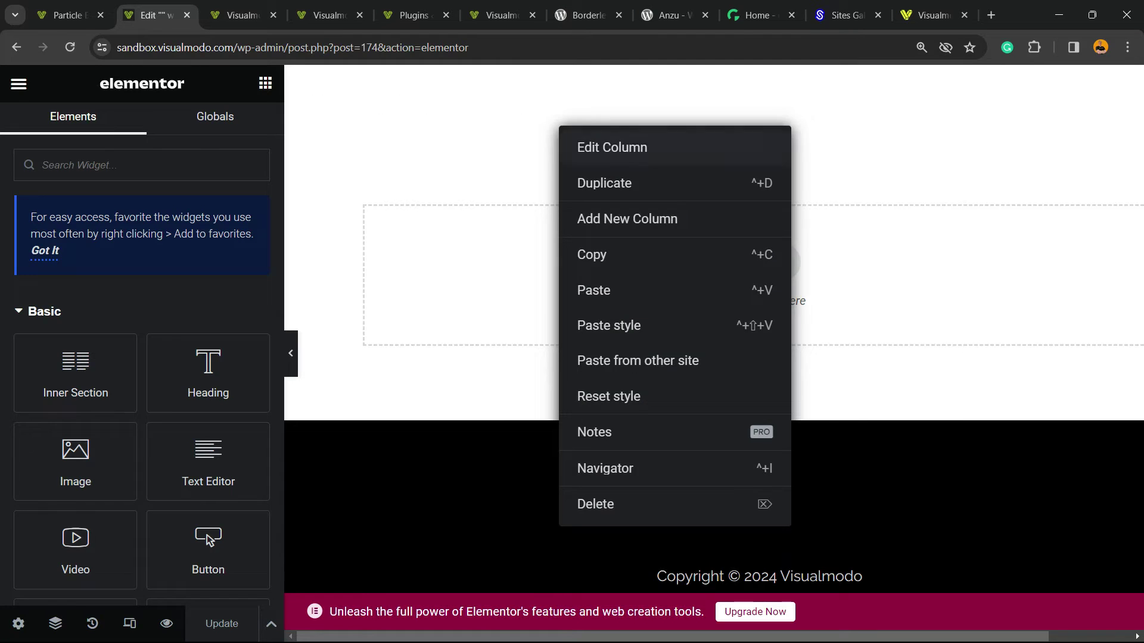
click(608, 147)
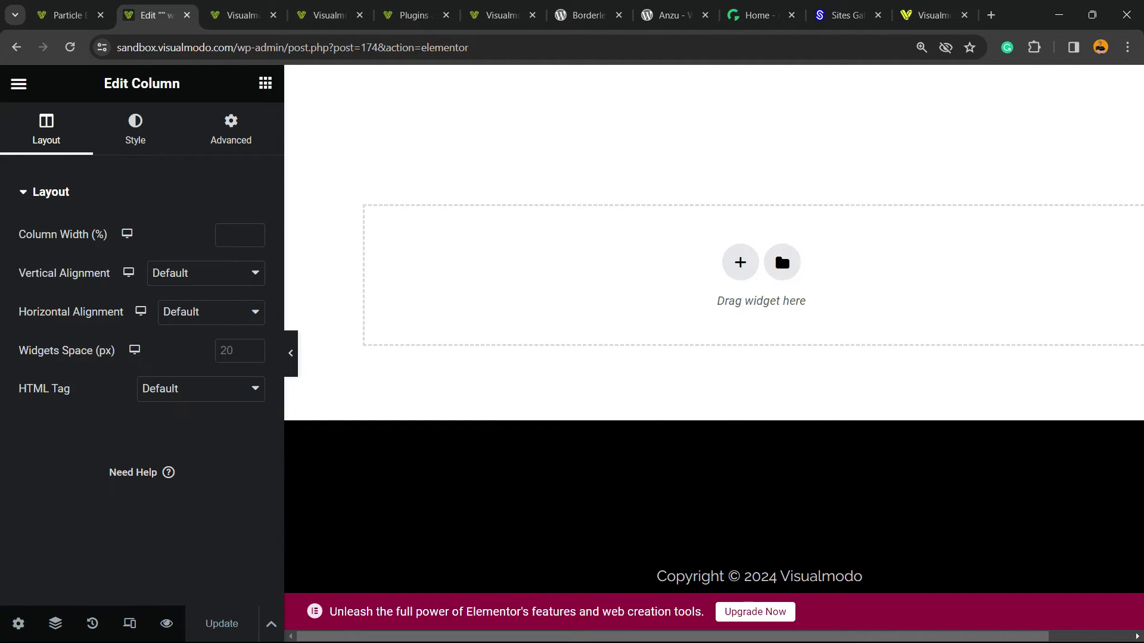
click(230, 130)
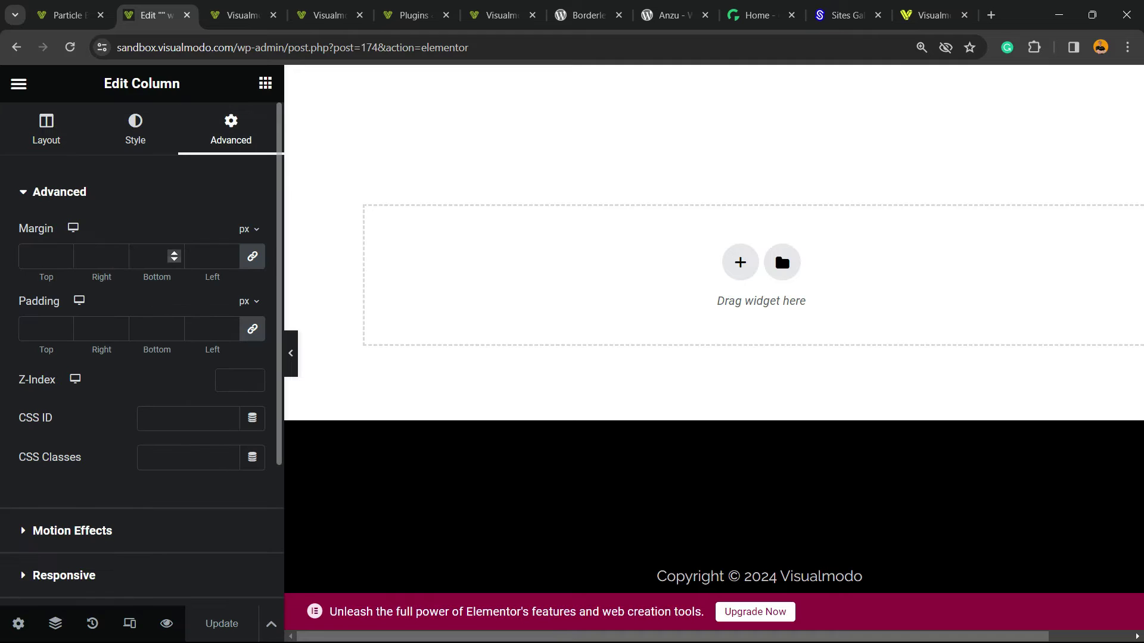
click(205, 329)
text(0)
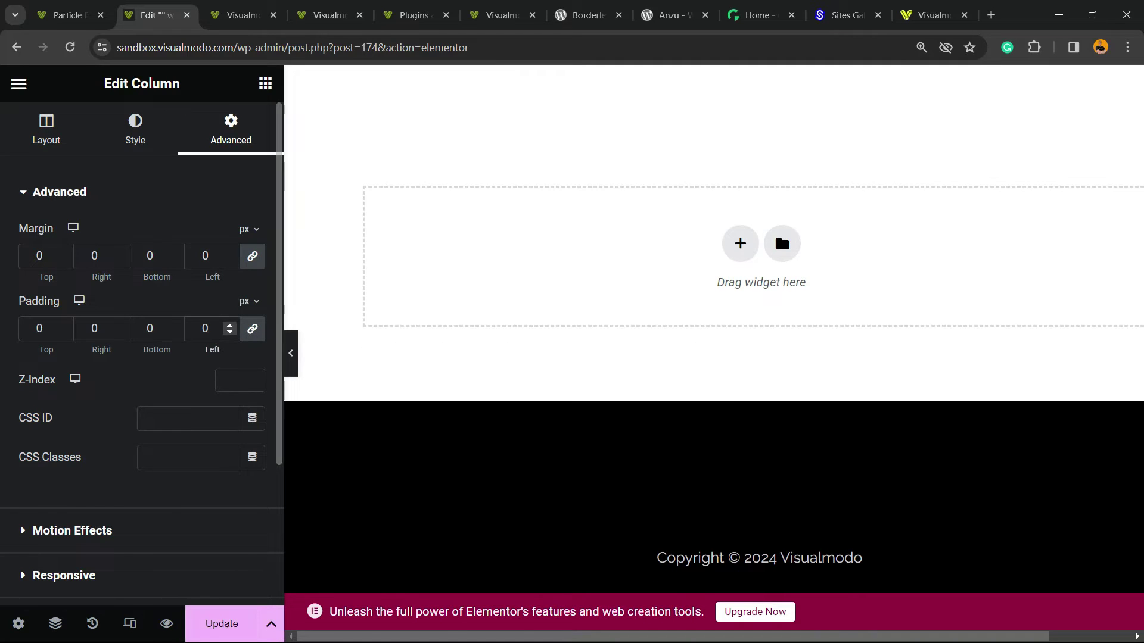
key(ctrl+s)
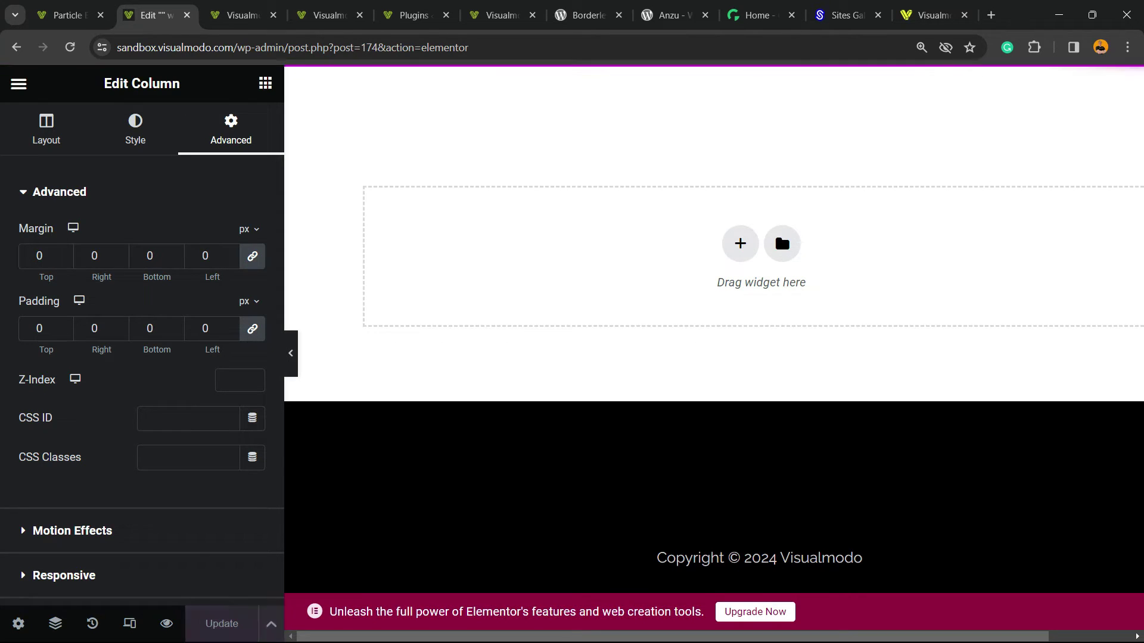
click(241, 15)
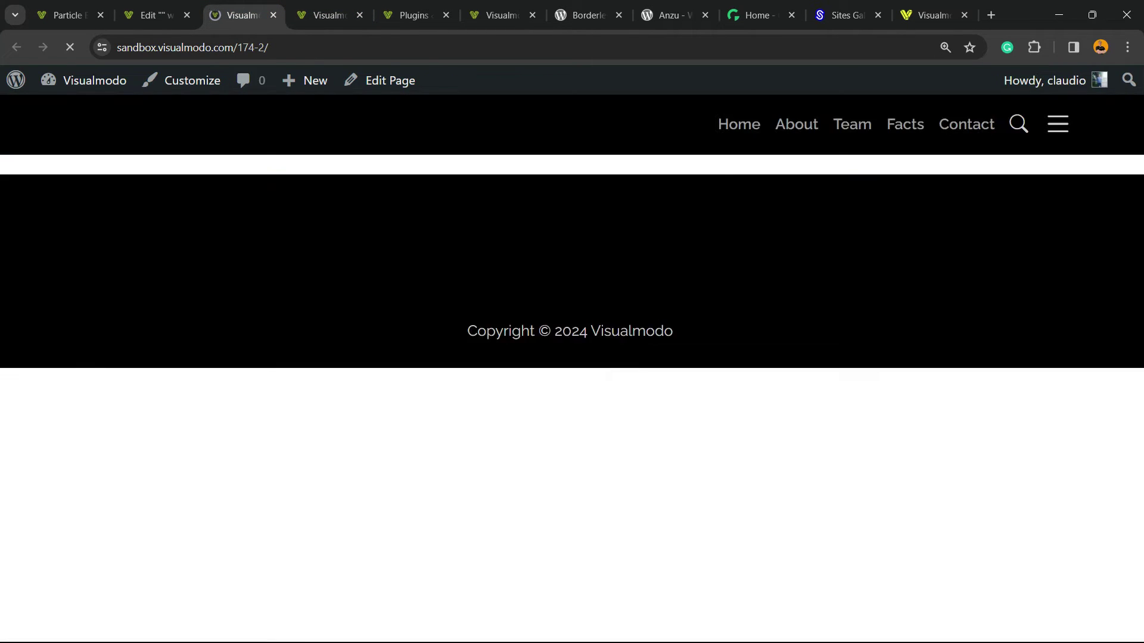
scroll(572, 357, down, 2)
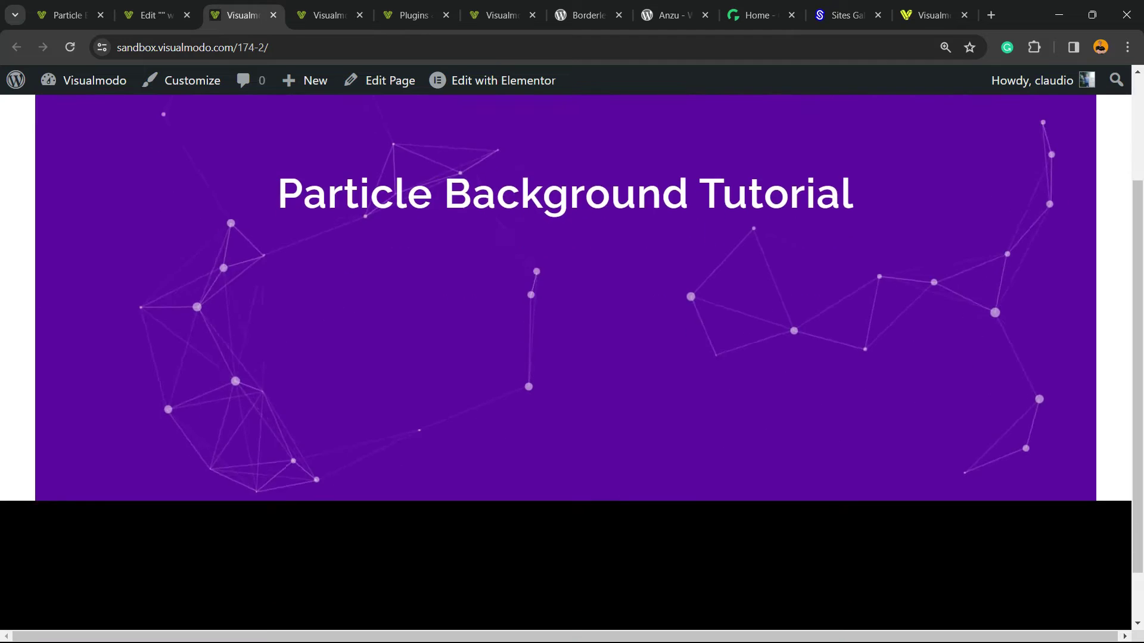
scroll(572, 357, up, 2)
scroll(571, 358, down, 3)
scroll(572, 358, up, 3)
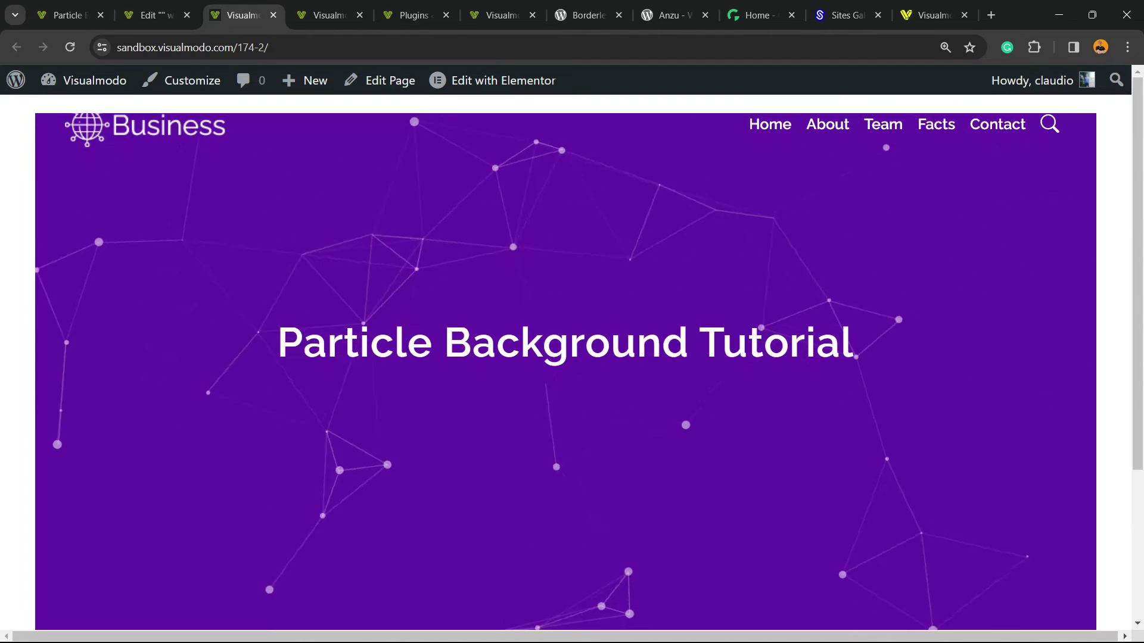
Step: Back in Elementor, open the Navigator panel and move it toward the canvas centre
click(153, 15)
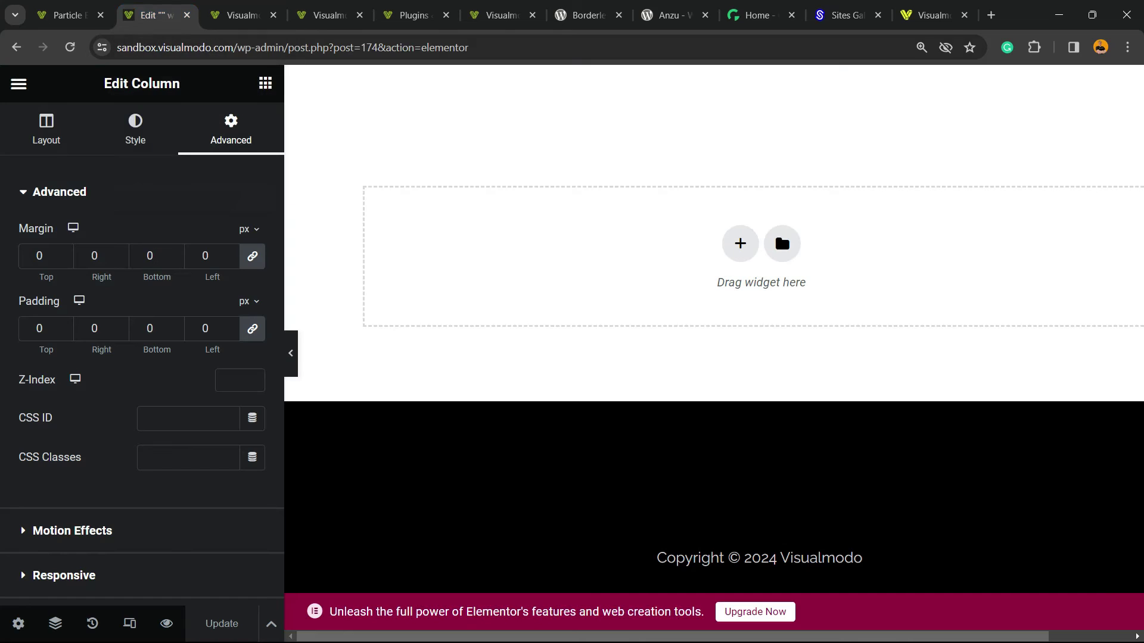
click(266, 84)
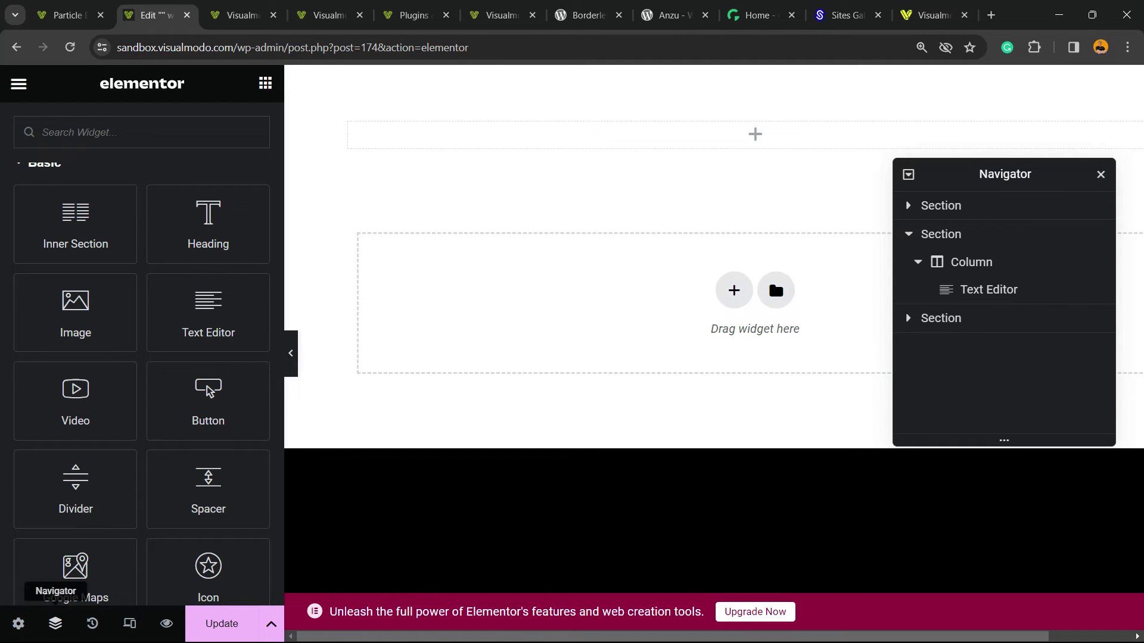
click(55, 623)
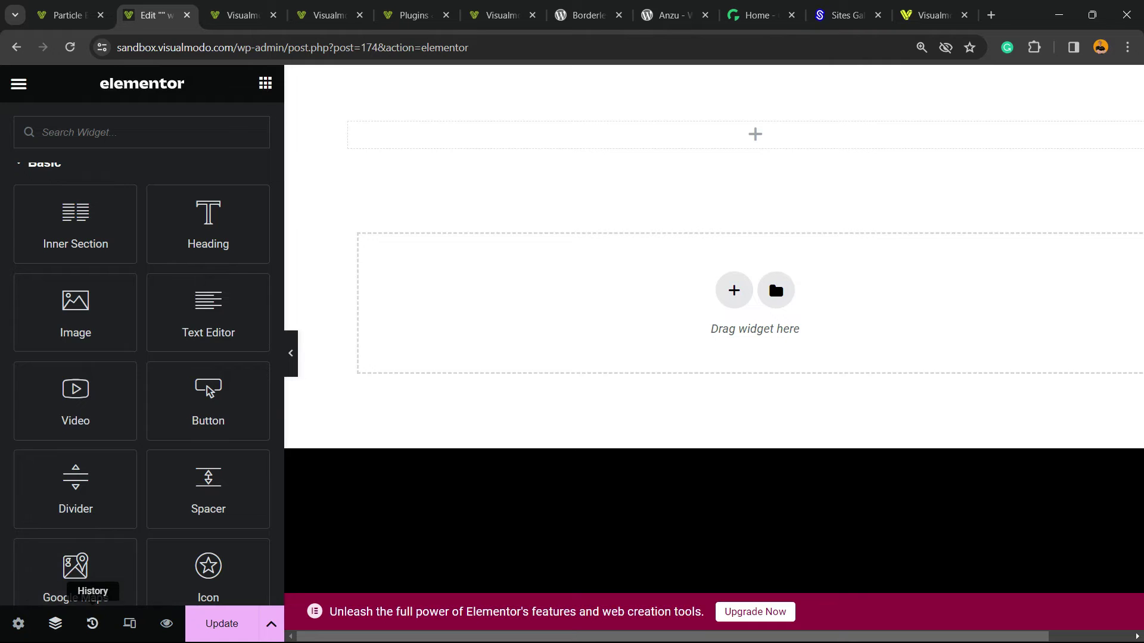
click(55, 623)
drag(1005, 174, 593, 200)
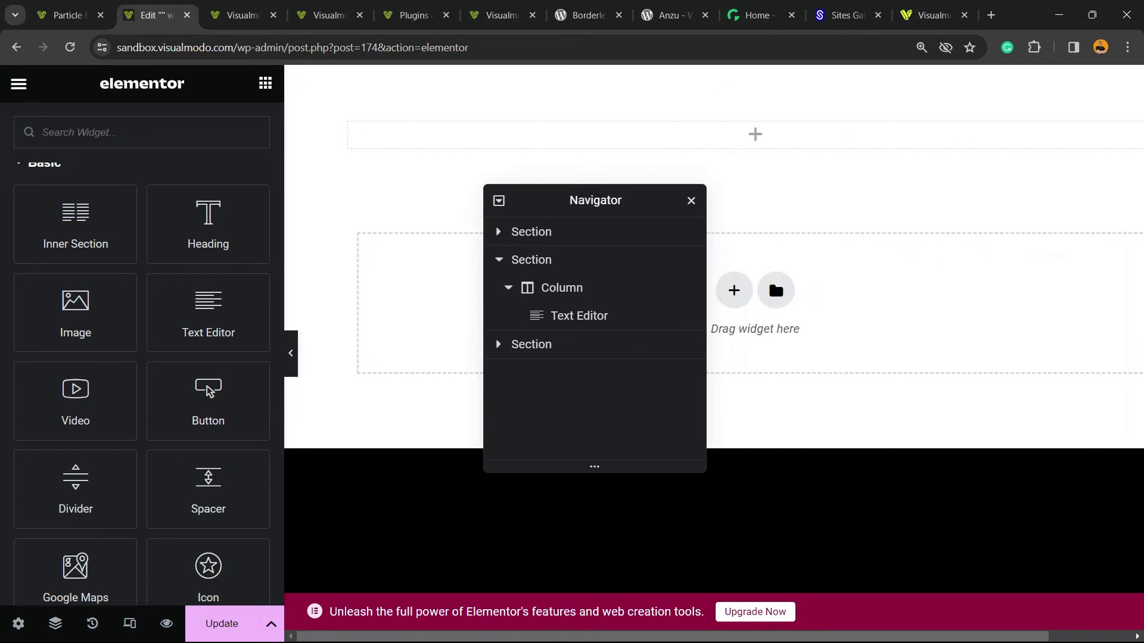
Step: Check the hero section's zero margins and padding, save, and reload the live page
click(530, 260)
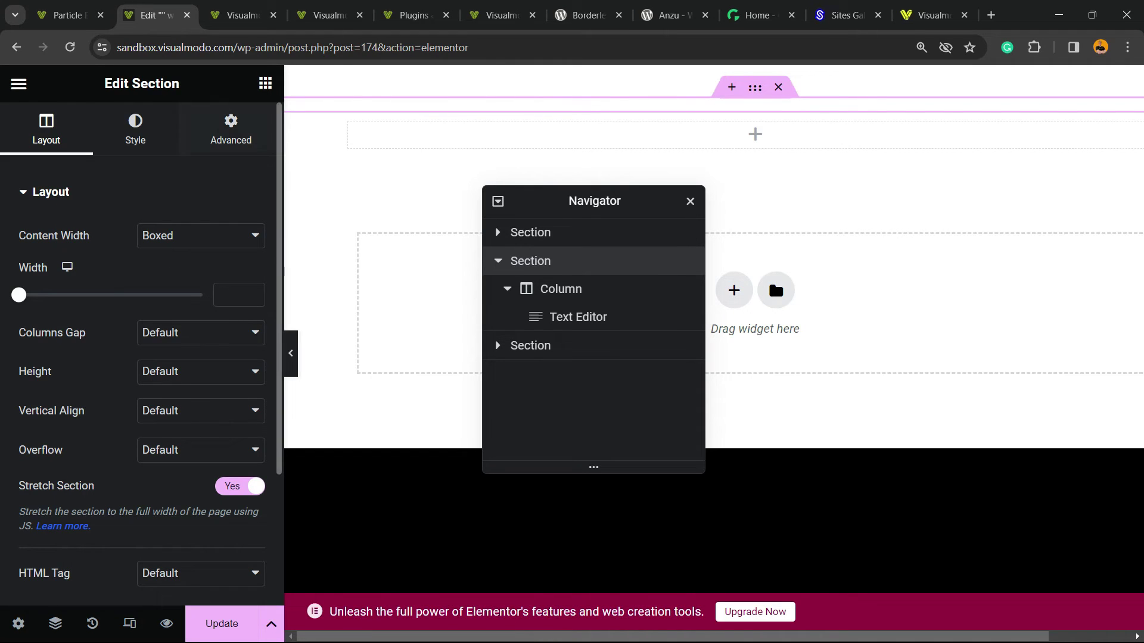
click(230, 130)
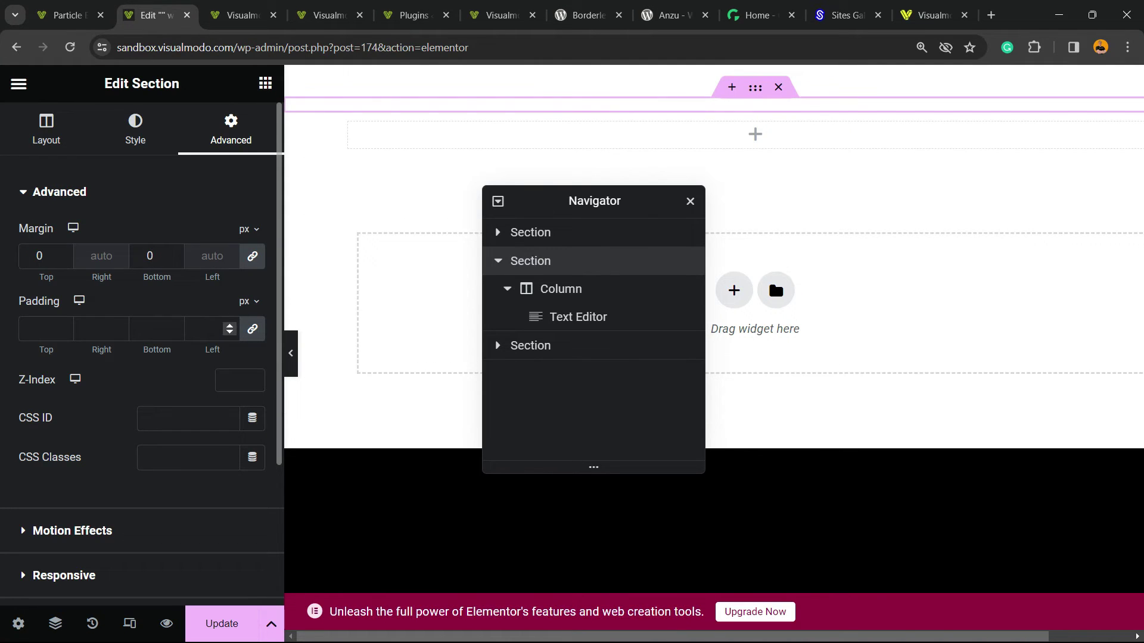
text(0)
click(222, 624)
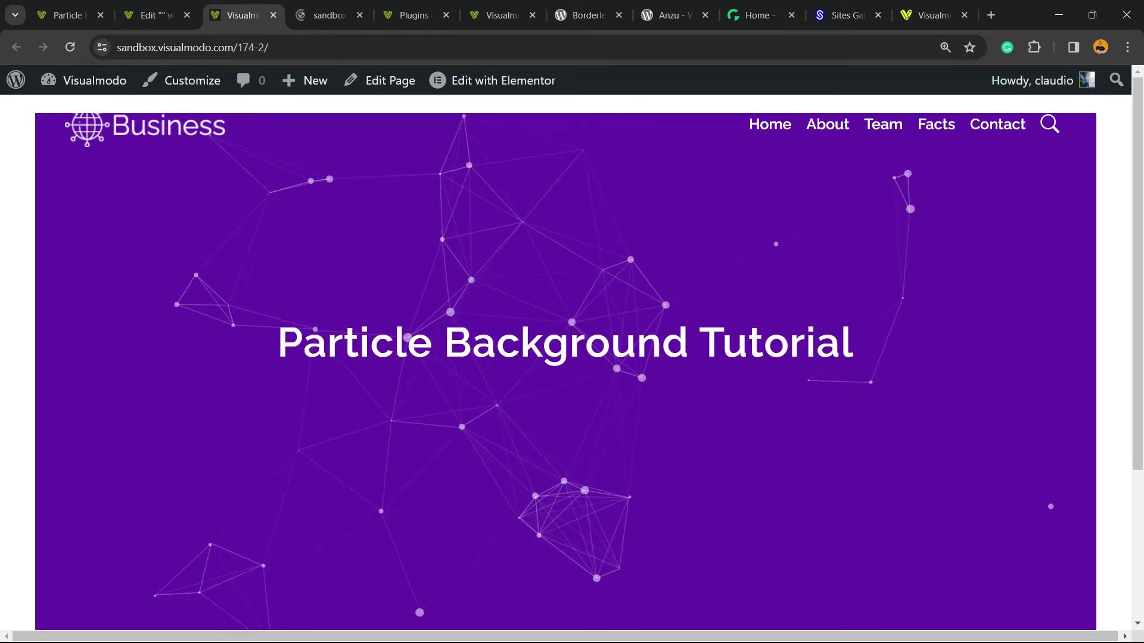
key(ctrl+Tab)
key(F5)
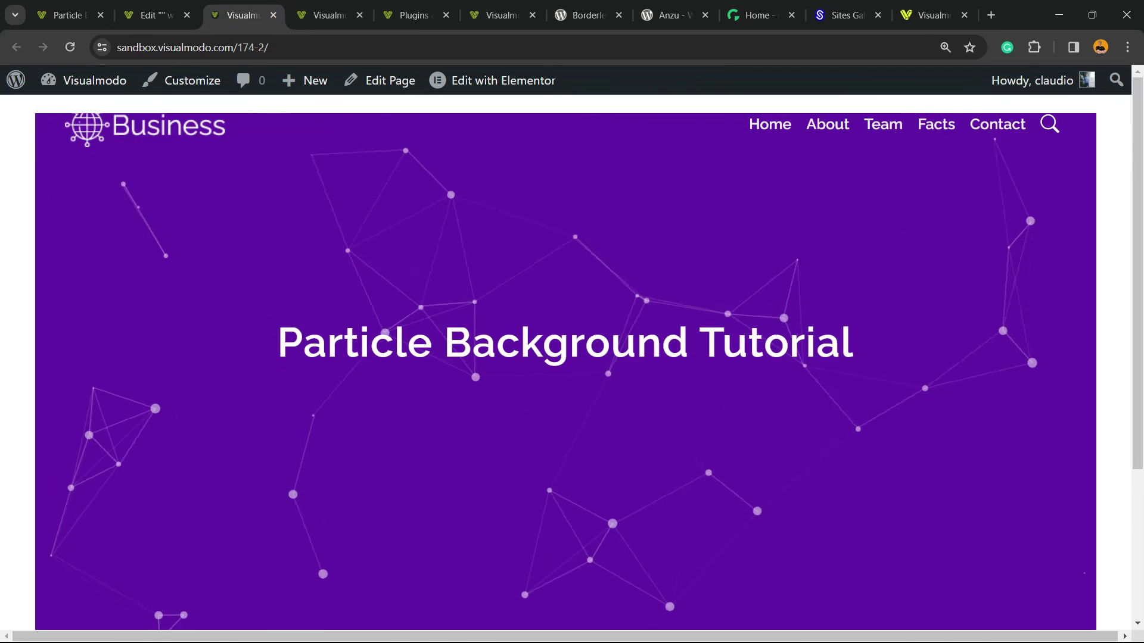
scroll(572, 357, down, 3)
scroll(571, 357, up, 2)
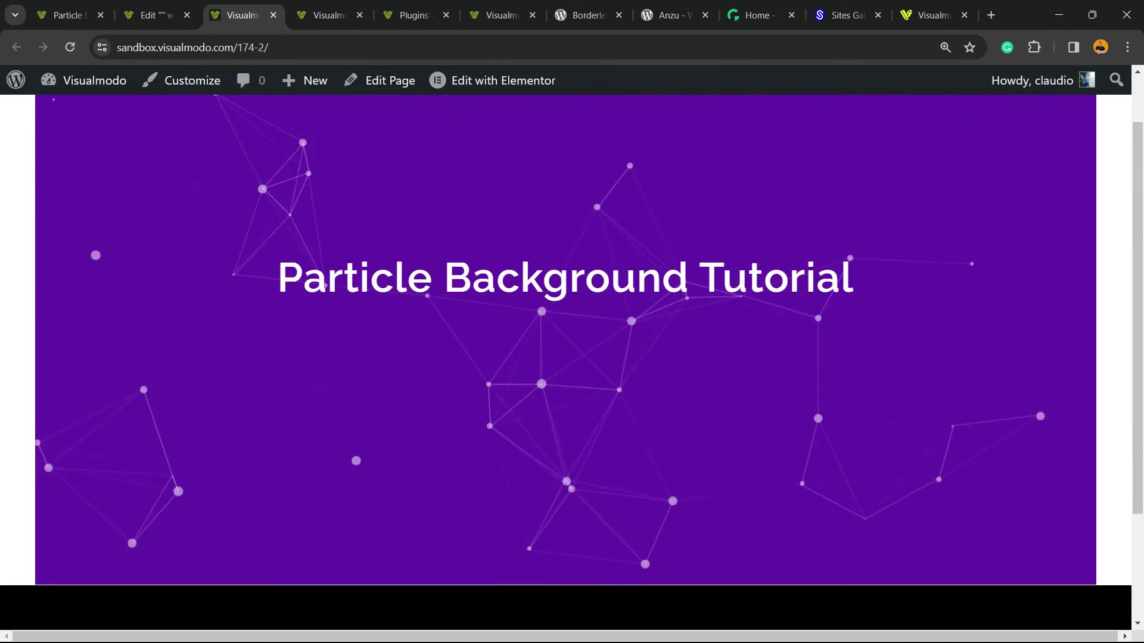
scroll(571, 358, up, 1)
Step: Set the particle hero's Content Width to Full Width, then reload the live page
key(ctrl+shift+Tab)
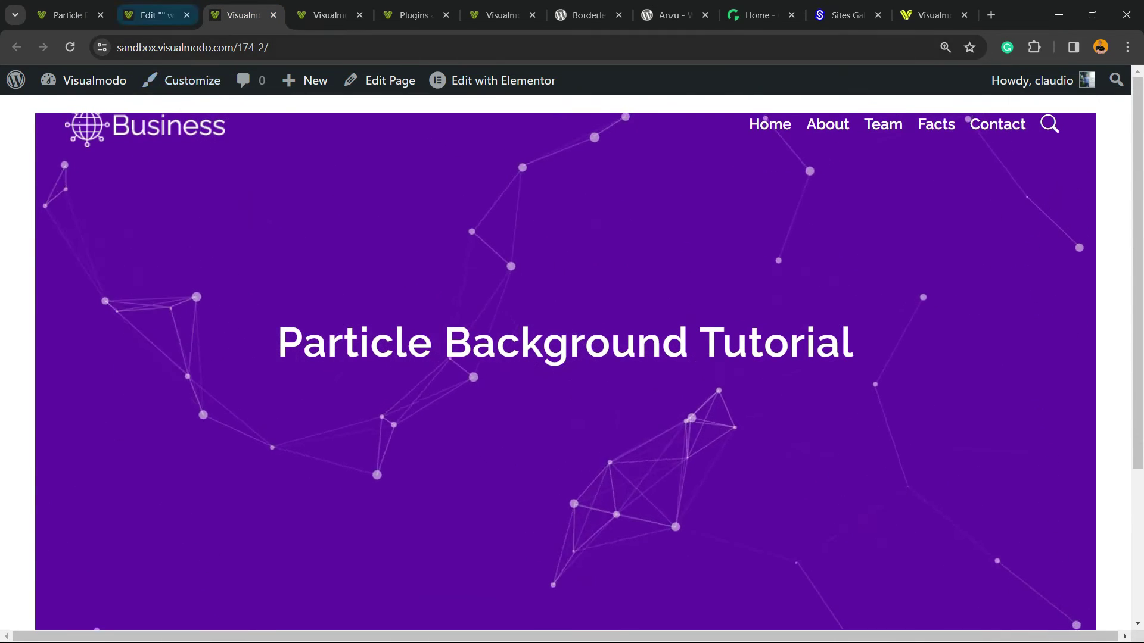
click(46, 130)
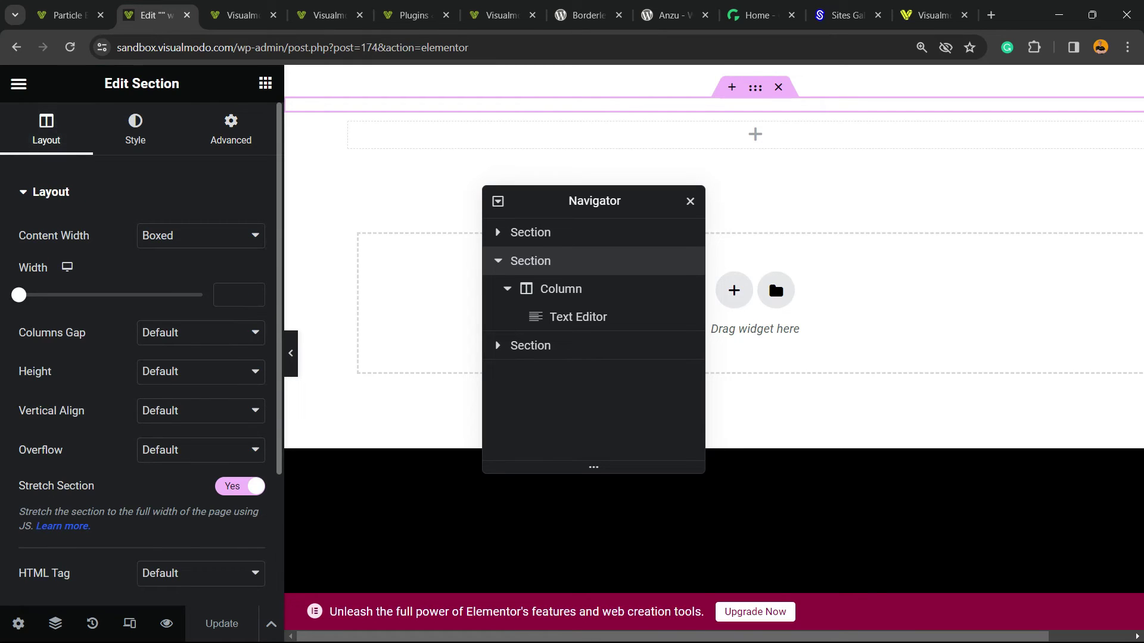
click(166, 270)
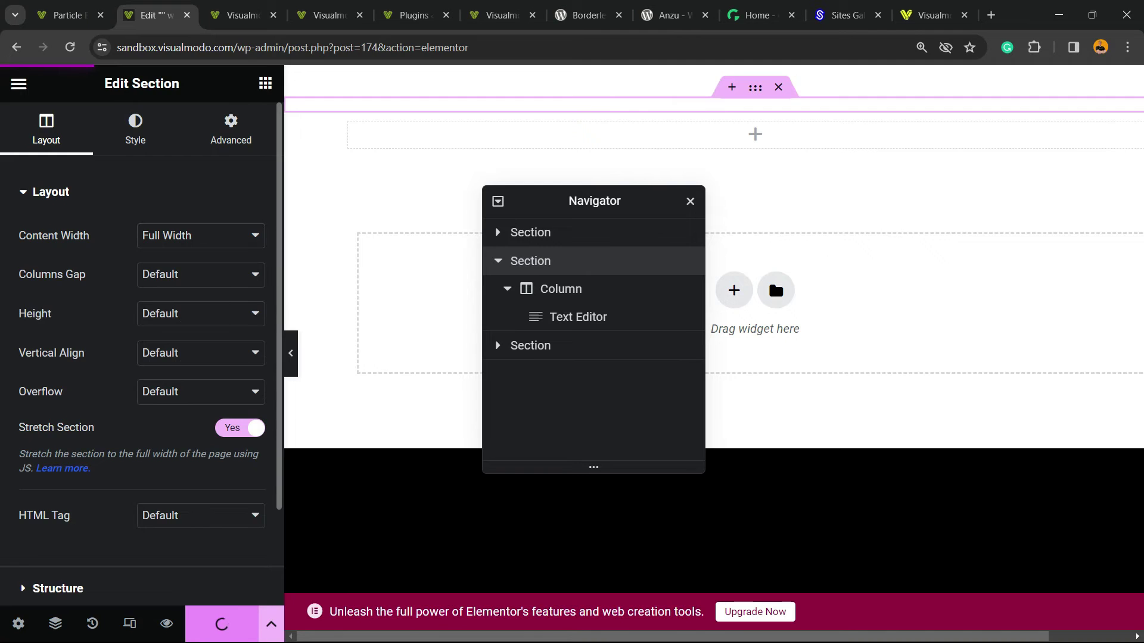
key(ctrl+Tab)
key(F5)
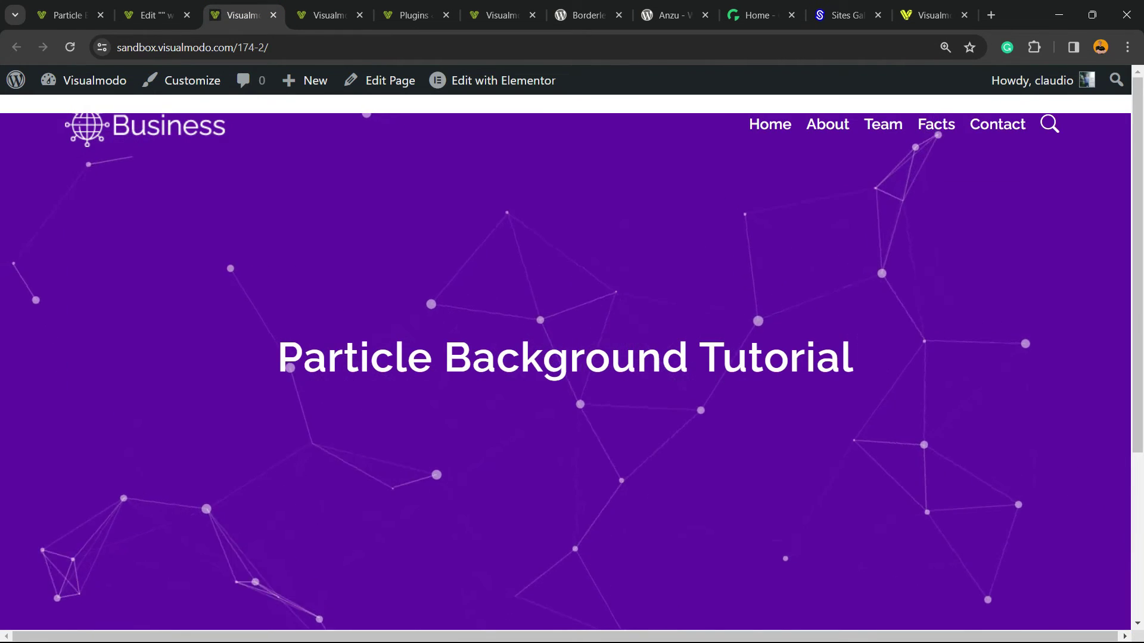
scroll(572, 358, down, 3)
scroll(572, 357, up, 3)
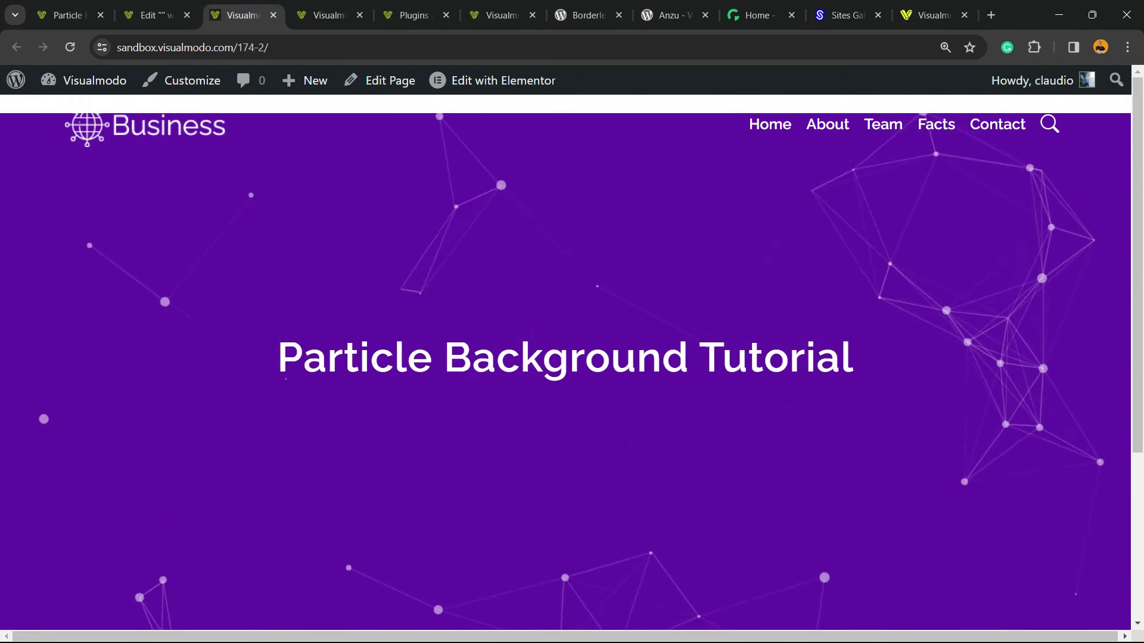
Step: Give the hero section a -20 top margin, save, and reload the live page
click(152, 16)
click(231, 130)
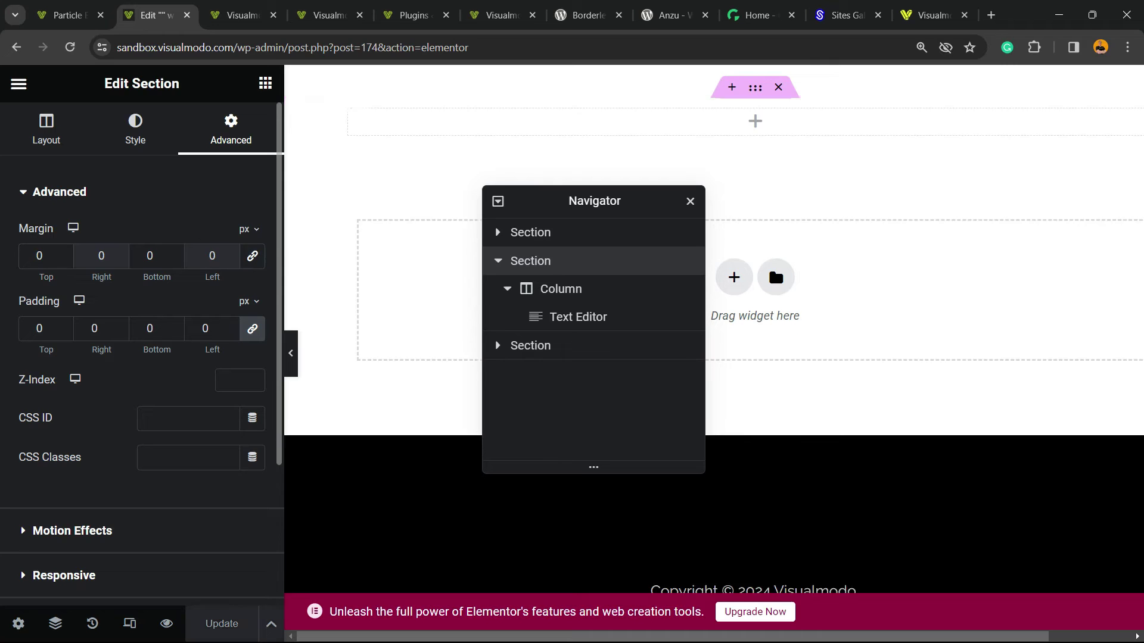
key(Tab)
scroll(63, 256, down, 2)
scroll(63, 255, down, 4)
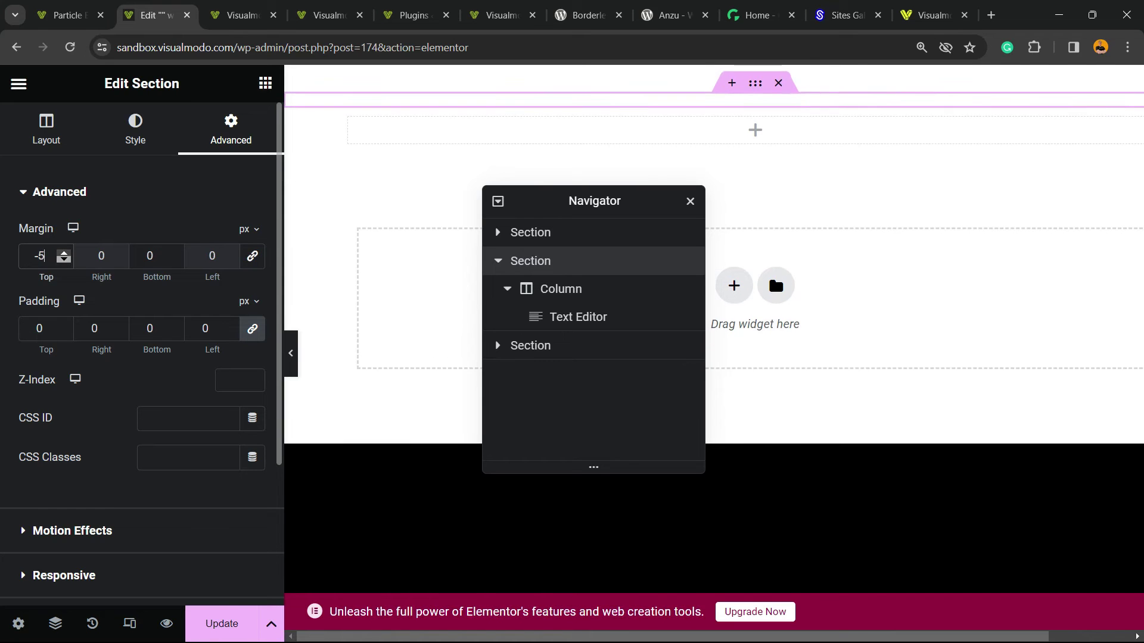
scroll(64, 256, down, 6)
scroll(64, 255, down, 5)
scroll(63, 255, down, 1)
scroll(63, 256, down, 2)
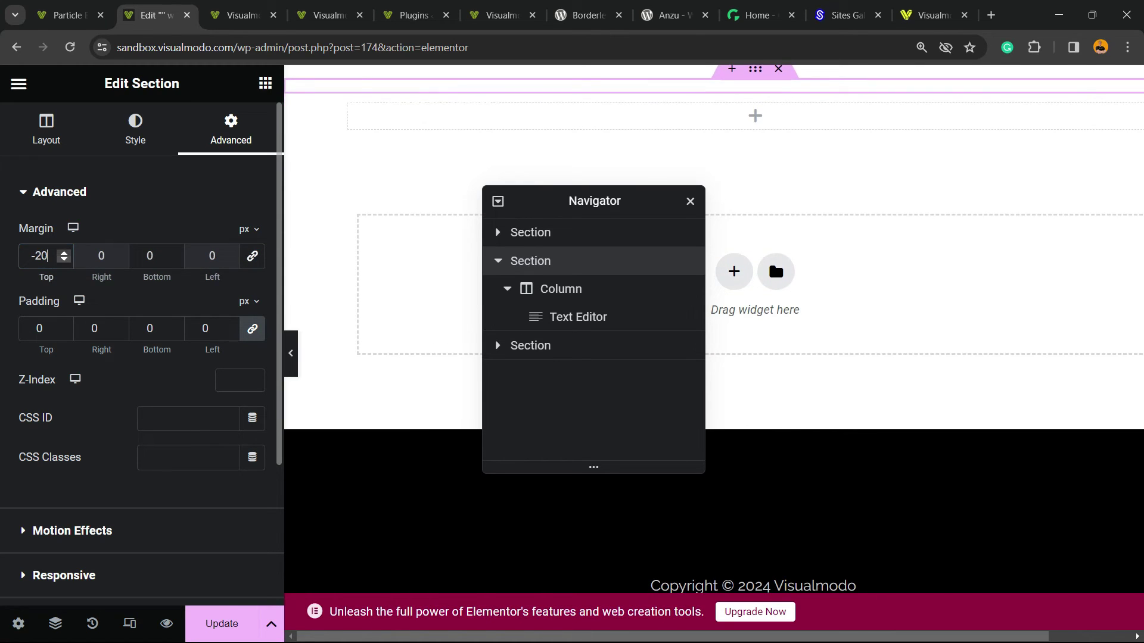
key(ctrl+s)
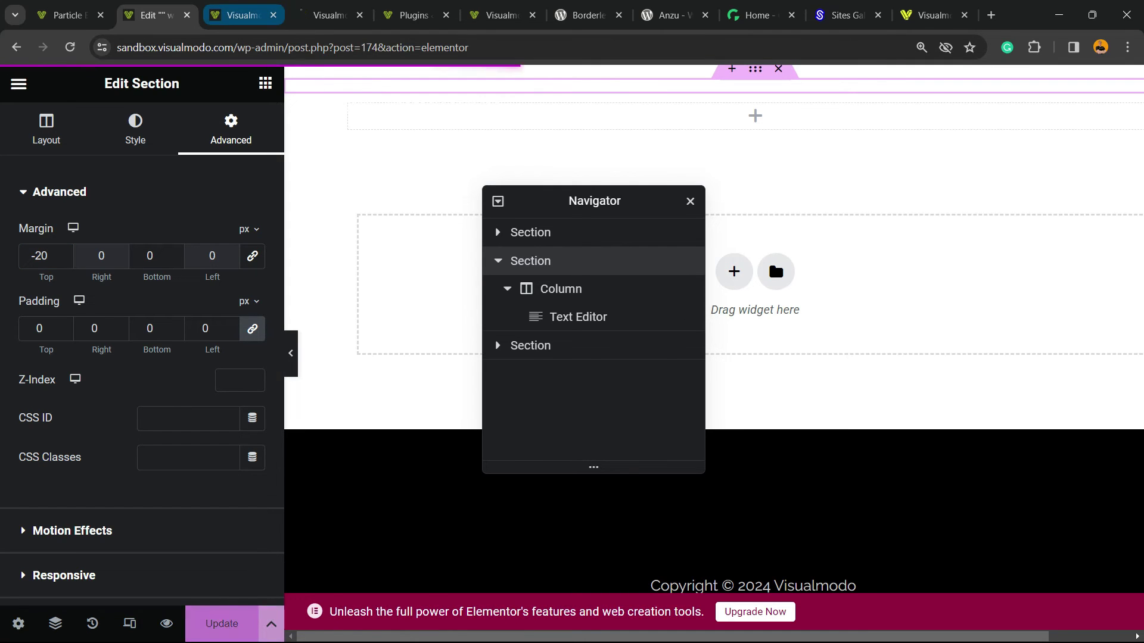
key(ctrl+Tab)
key(F5)
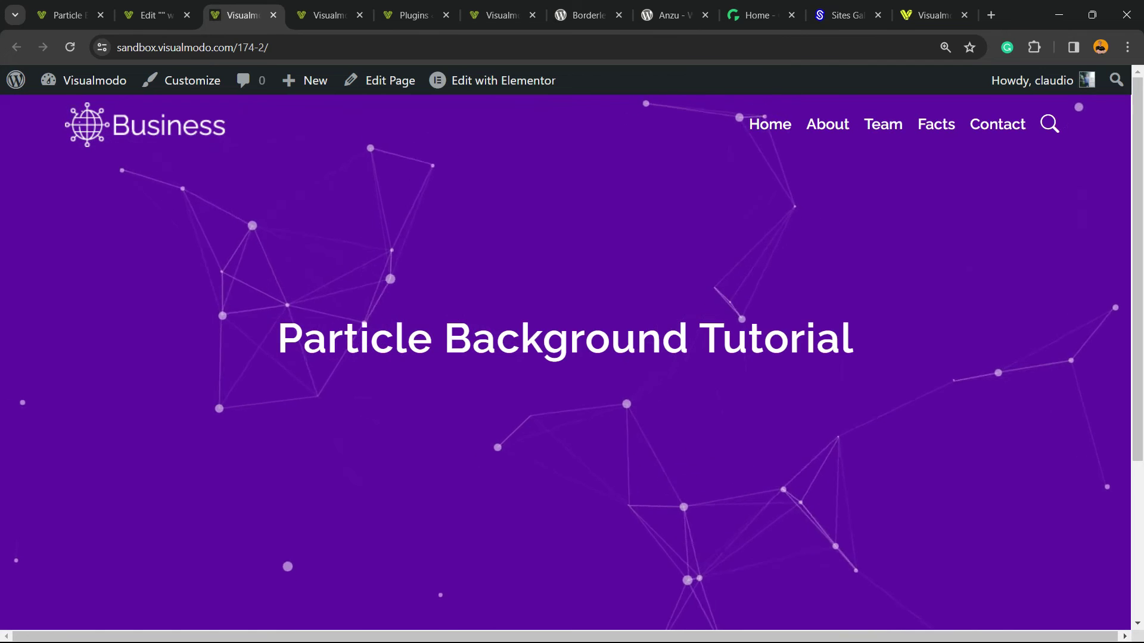
scroll(571, 357, down, 3)
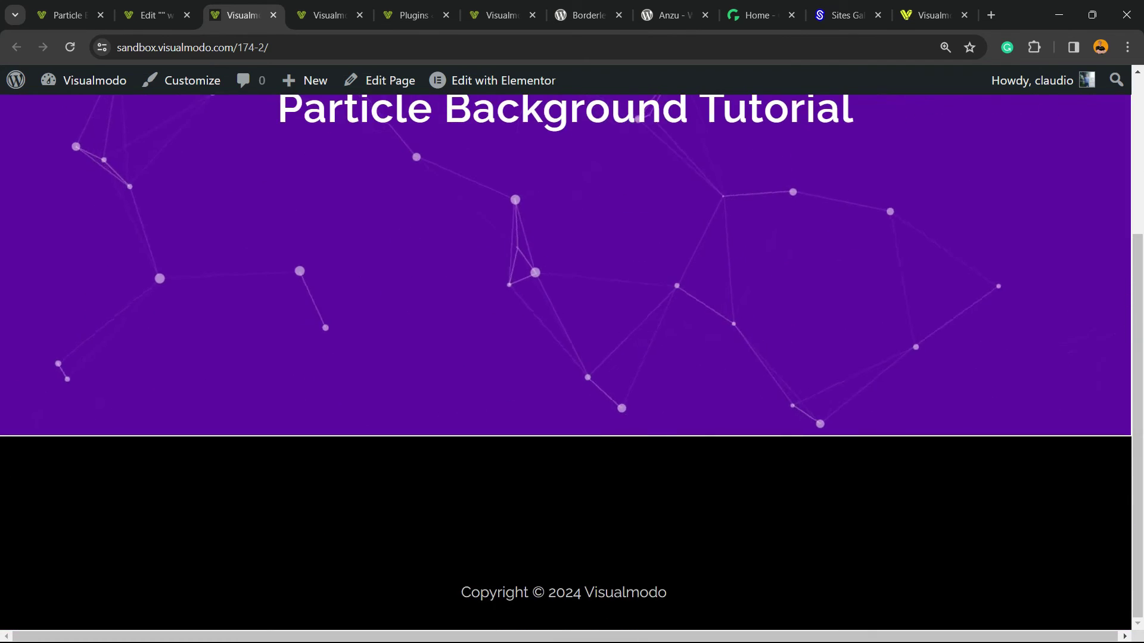
scroll(572, 357, up, 3)
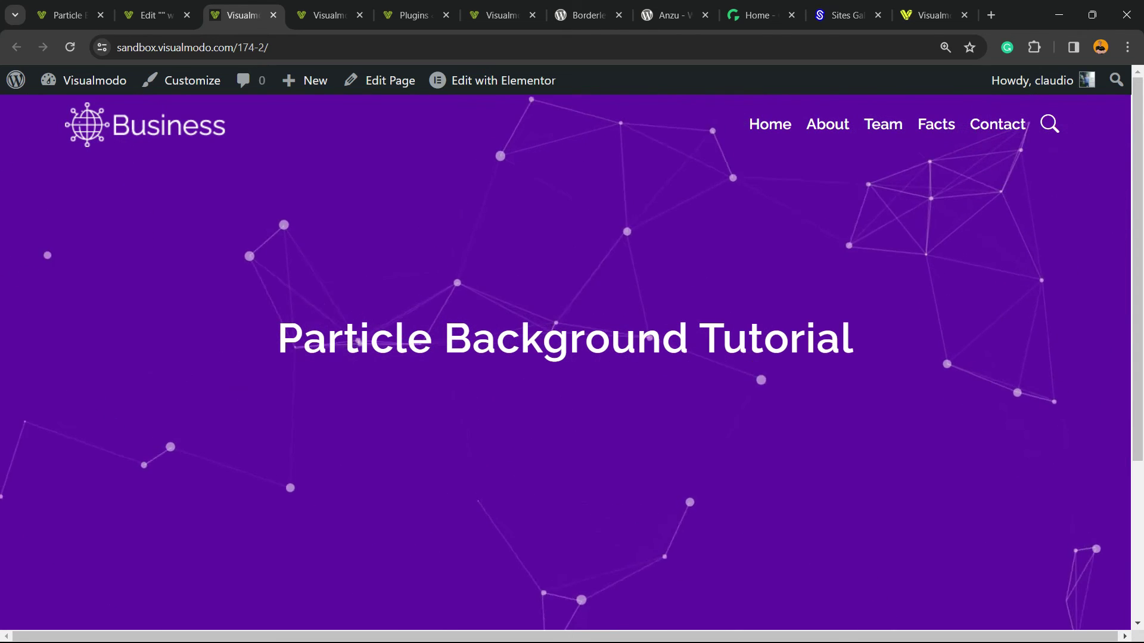
Step: Select the Borderless plugin title, then move through the Anzu theme and Growwwth tabs
click(585, 15)
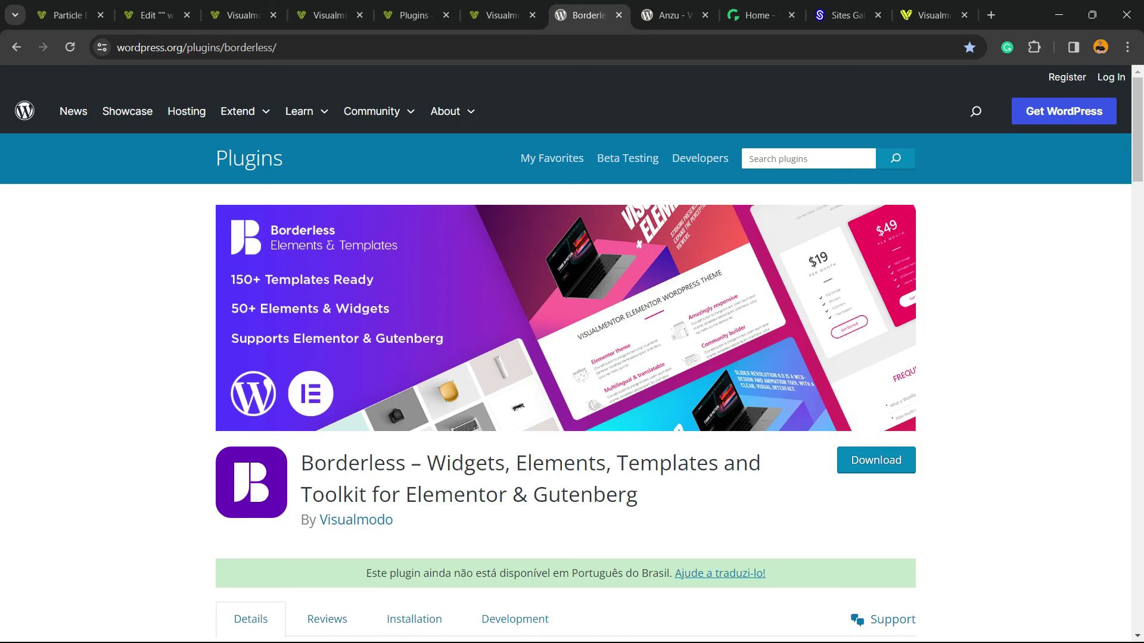
triple_click(353, 464)
triple_click(352, 463)
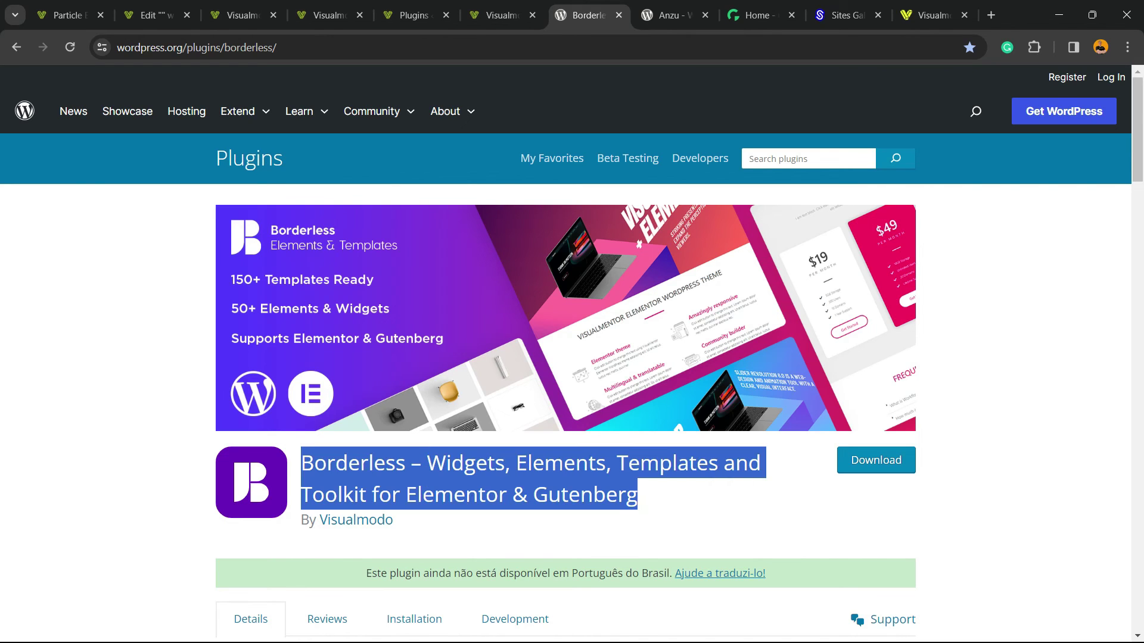
key(ctrl+Tab)
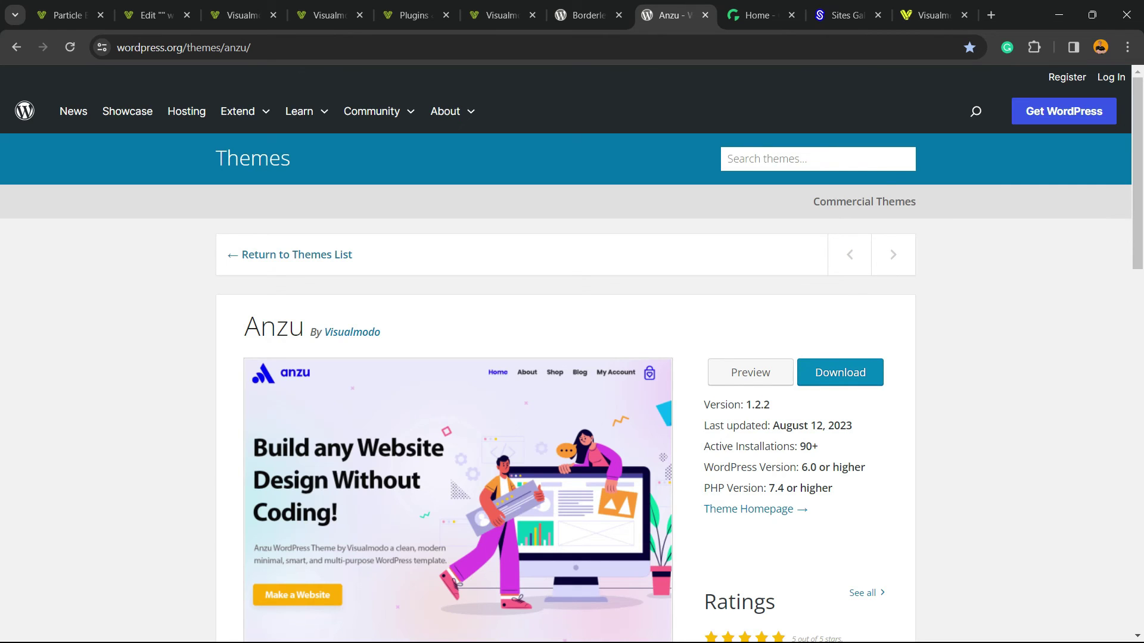
key(ctrl+Tab)
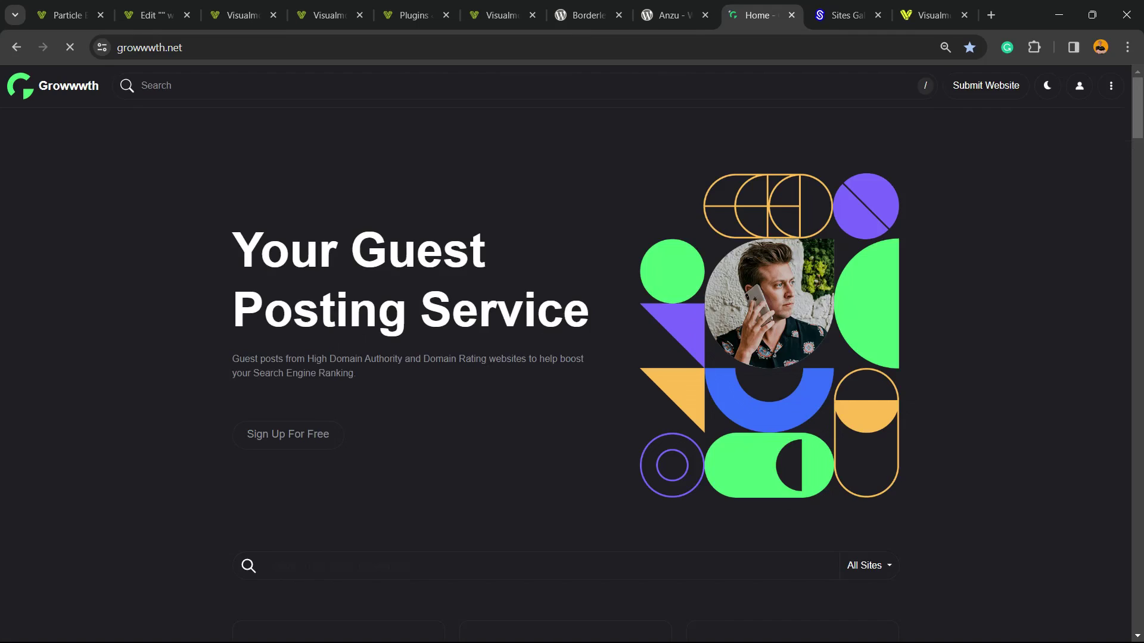
scroll(572, 375, down, 1)
scroll(573, 375, down, 3)
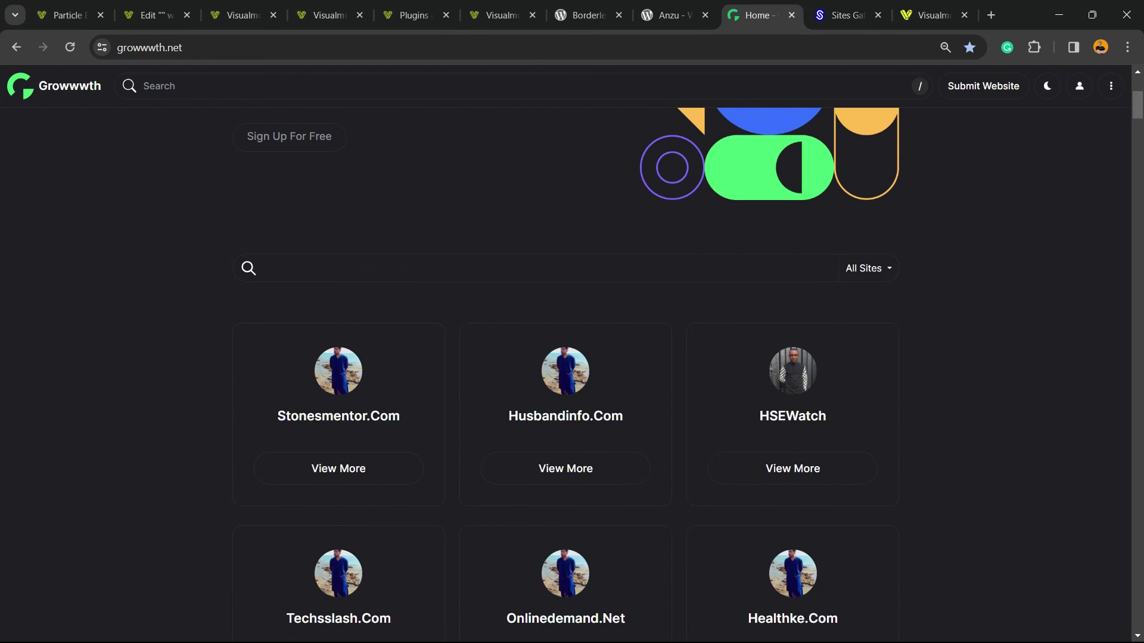
scroll(571, 375, down, 1)
scroll(572, 376, down, 4)
scroll(572, 375, down, 3)
scroll(572, 375, down, 4)
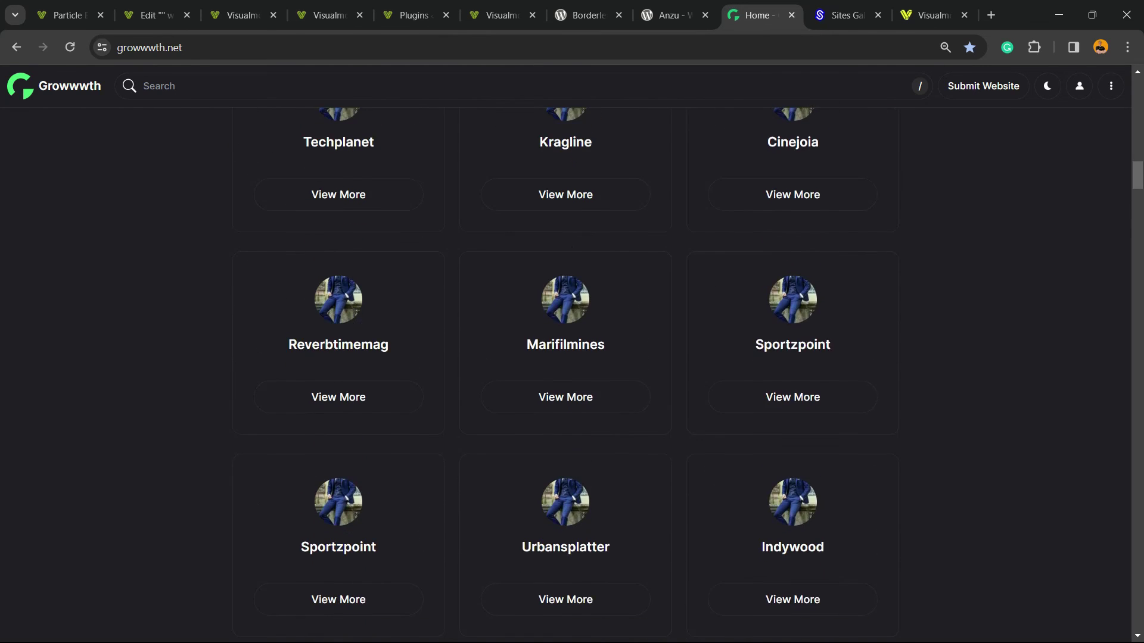
scroll(571, 375, down, 4)
Step: Browse the Sites Gallery showcase, then bring up the Visualmodo homepage
key(ctrl+Tab)
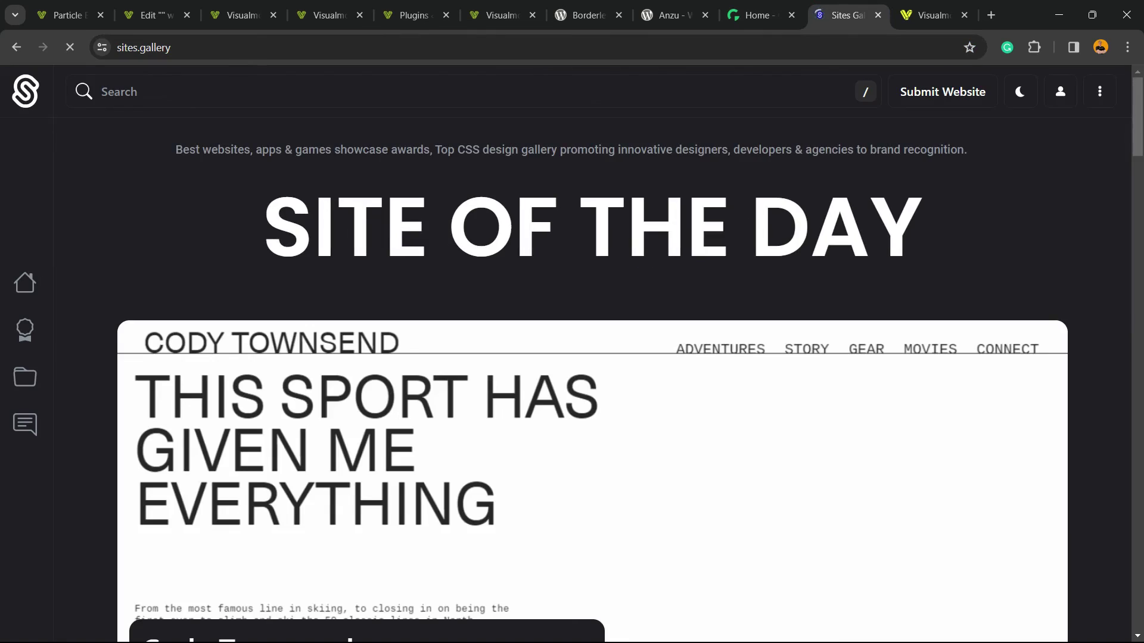
scroll(572, 375, down, 3)
scroll(572, 375, down, 6)
scroll(572, 375, down, 2)
scroll(593, 375, down, 6)
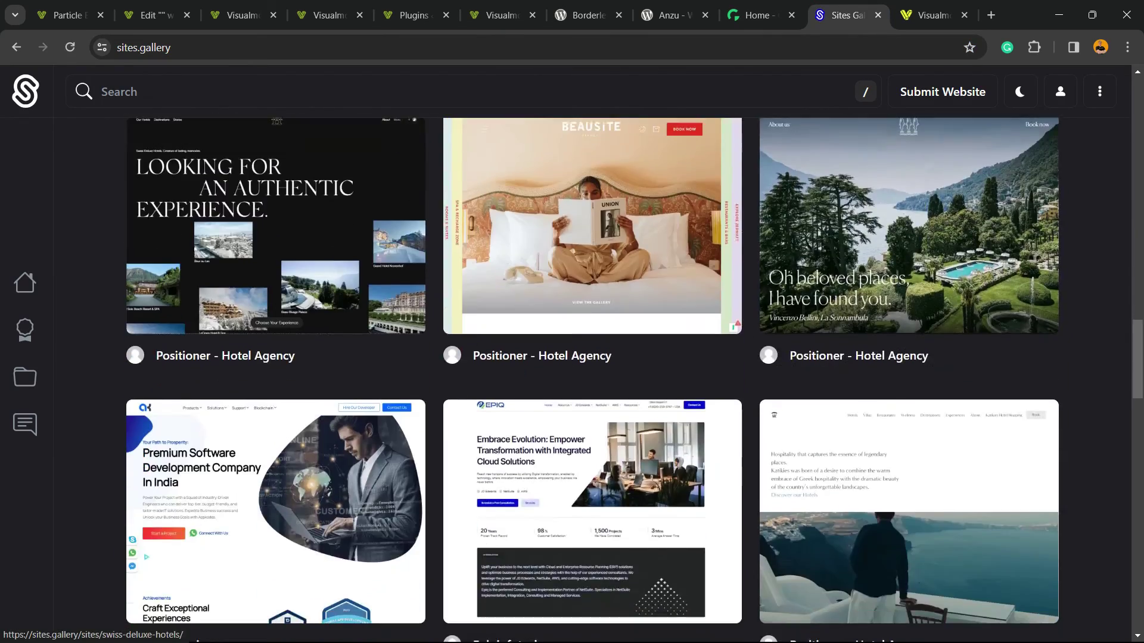
scroll(592, 375, down, 4)
scroll(592, 375, down, 6)
scroll(593, 375, down, 2)
scroll(592, 376, down, 3)
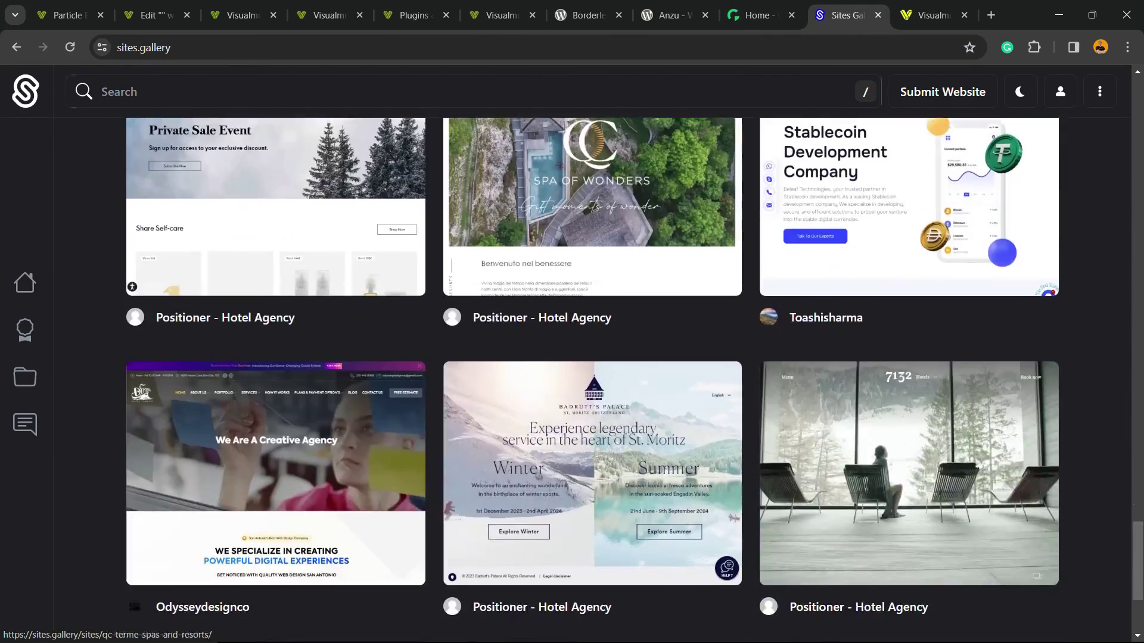
click(929, 16)
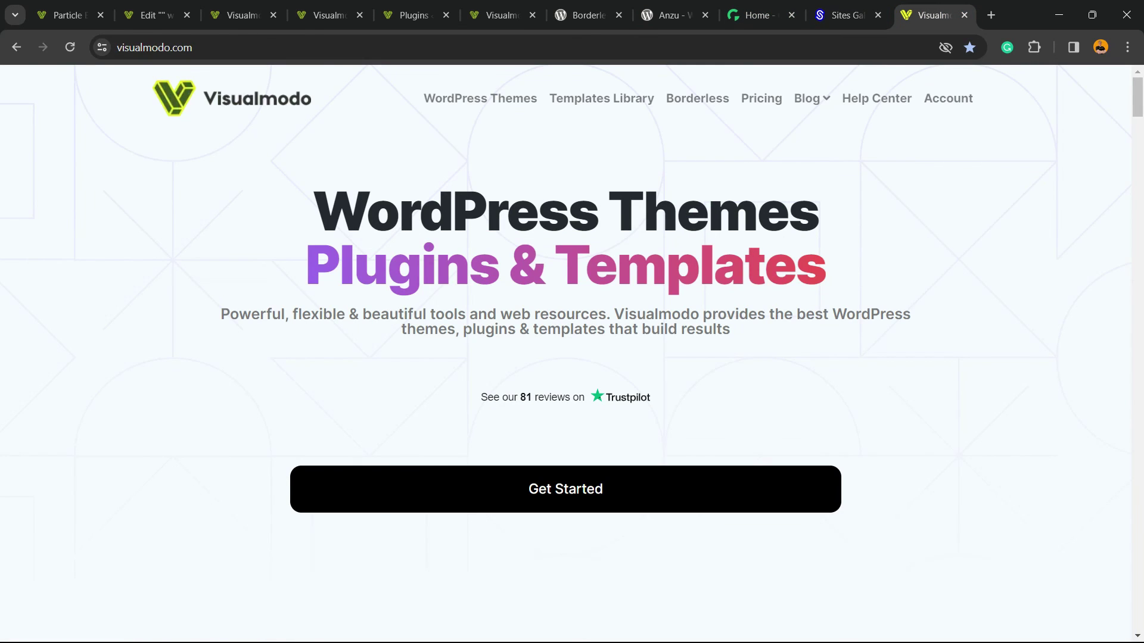
Step: Load the Visualmodo Templates Library at visualmodo.com/templates
key(F5)
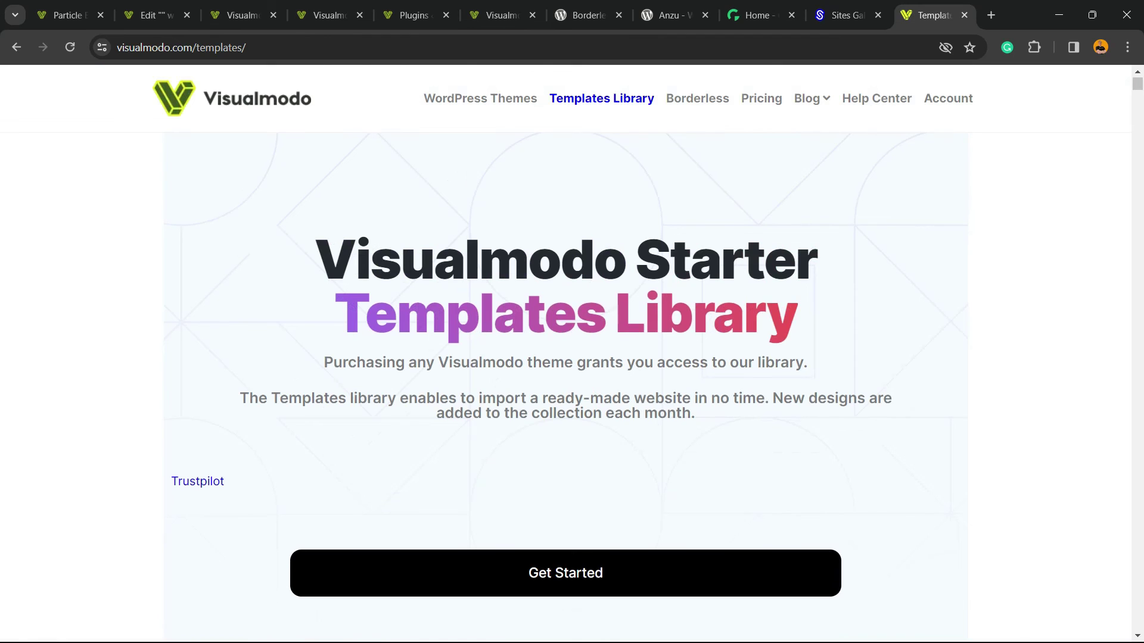
scroll(572, 357, down, 3)
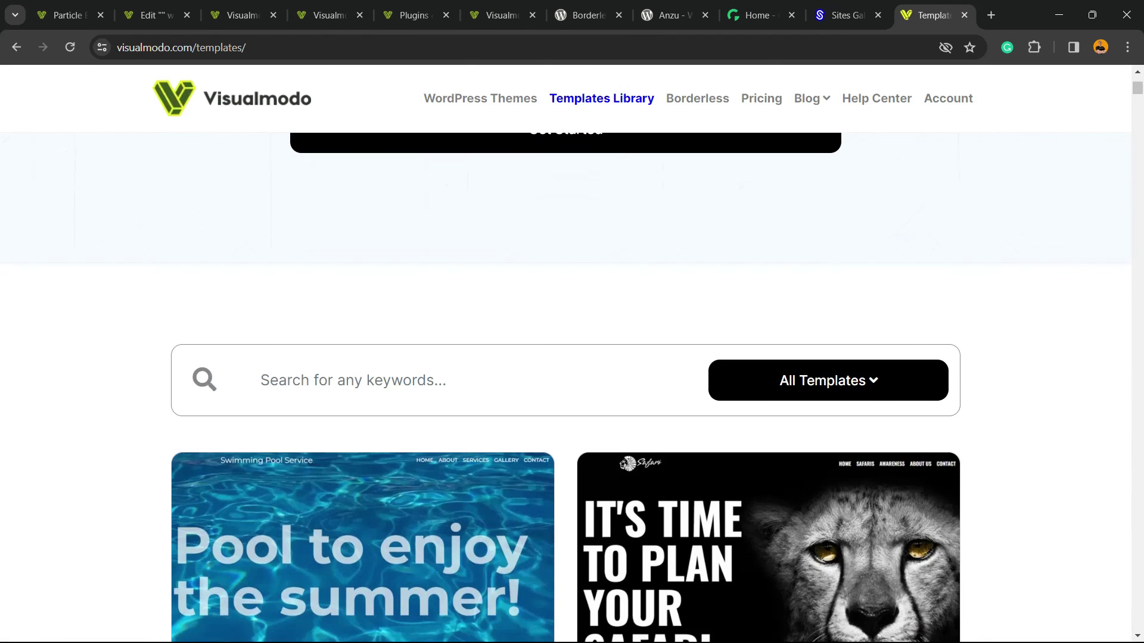
scroll(362, 357, down, 5)
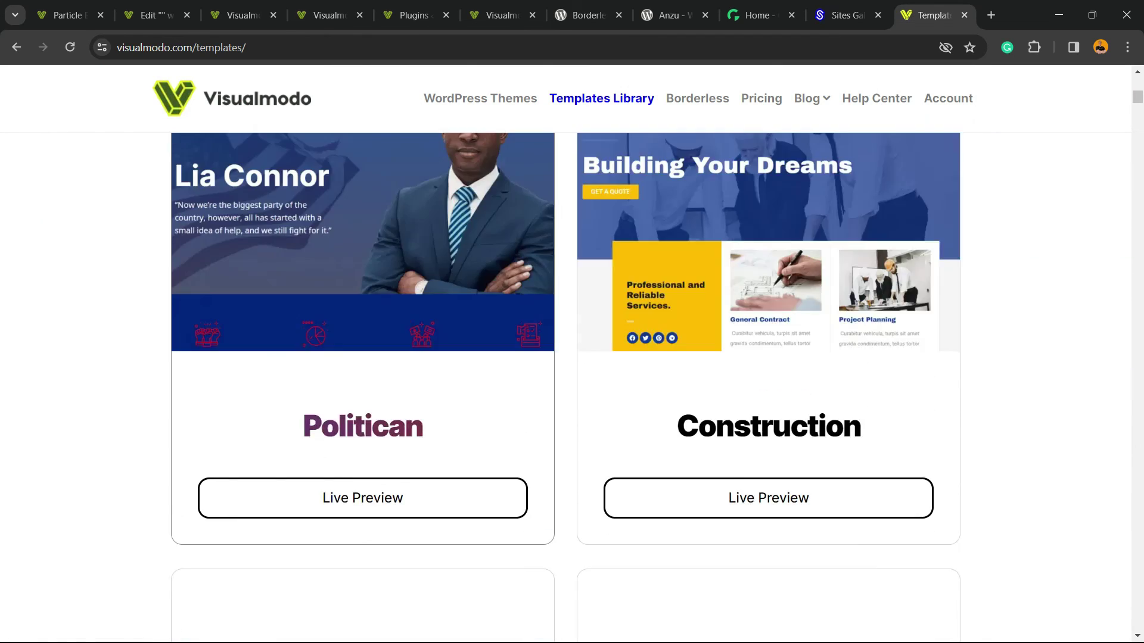
scroll(362, 402, down, 2)
scroll(362, 403, down, 5)
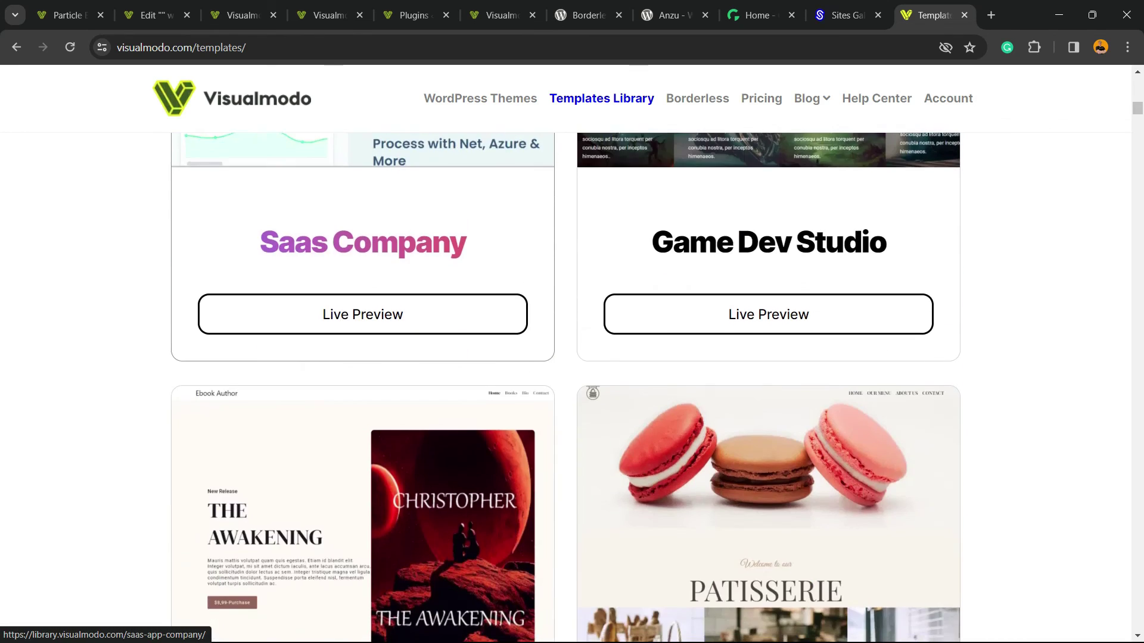
scroll(361, 402, down, 5)
scroll(362, 402, down, 2)
scroll(362, 402, down, 6)
scroll(362, 403, down, 5)
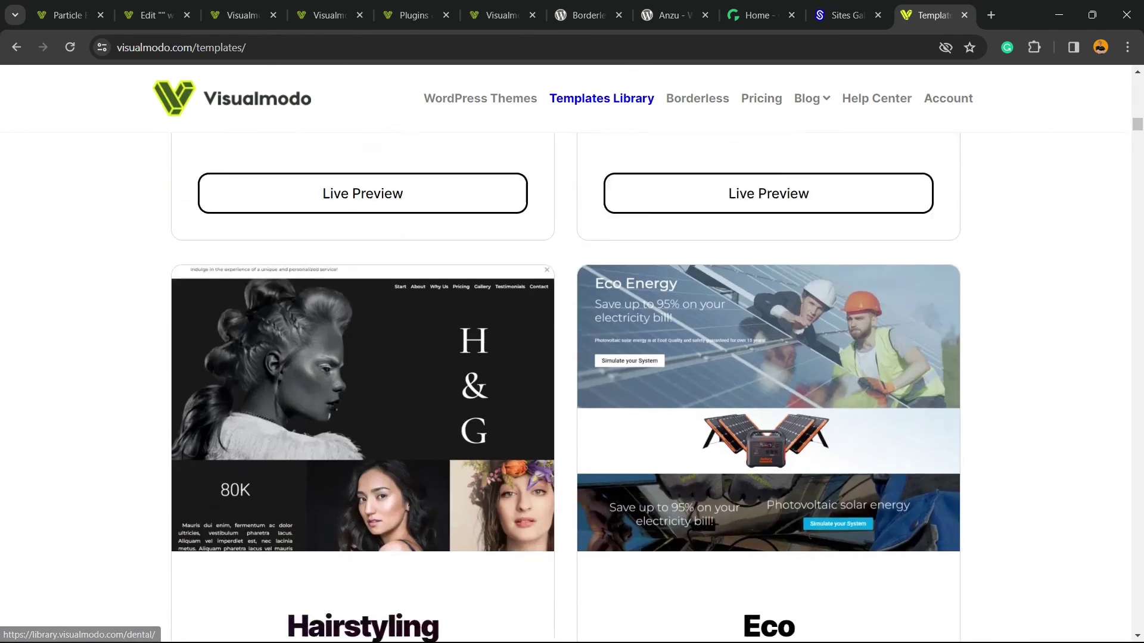
scroll(362, 403, down, 5)
scroll(361, 402, down, 5)
scroll(572, 385, down, 5)
scroll(572, 385, down, 3)
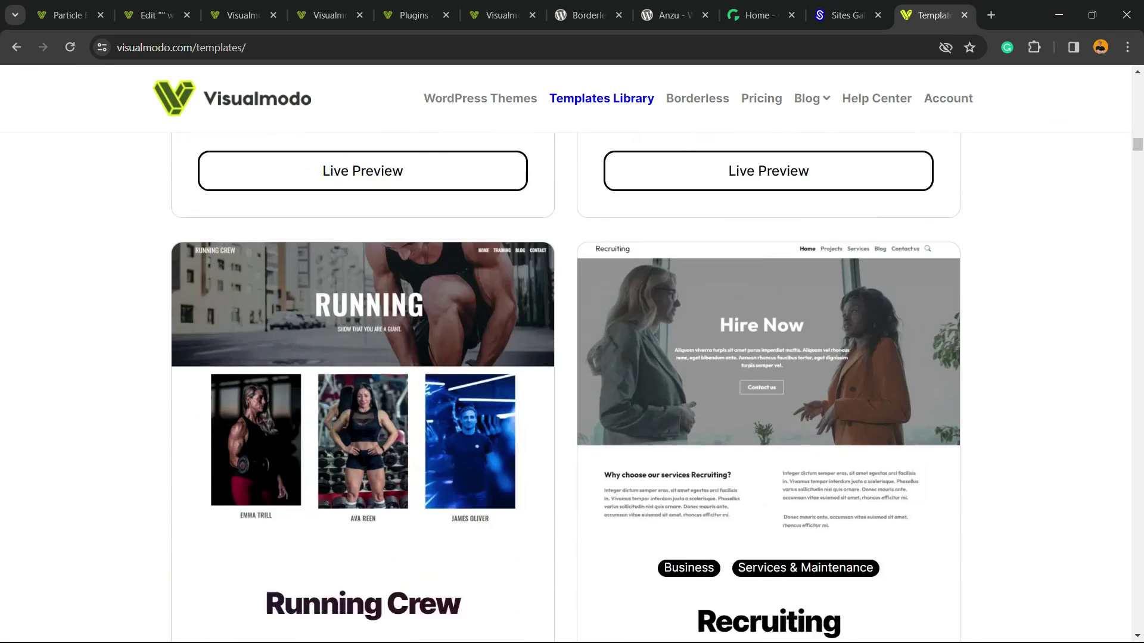
scroll(572, 384, down, 4)
scroll(573, 384, down, 6)
scroll(571, 384, down, 3)
scroll(572, 384, down, 6)
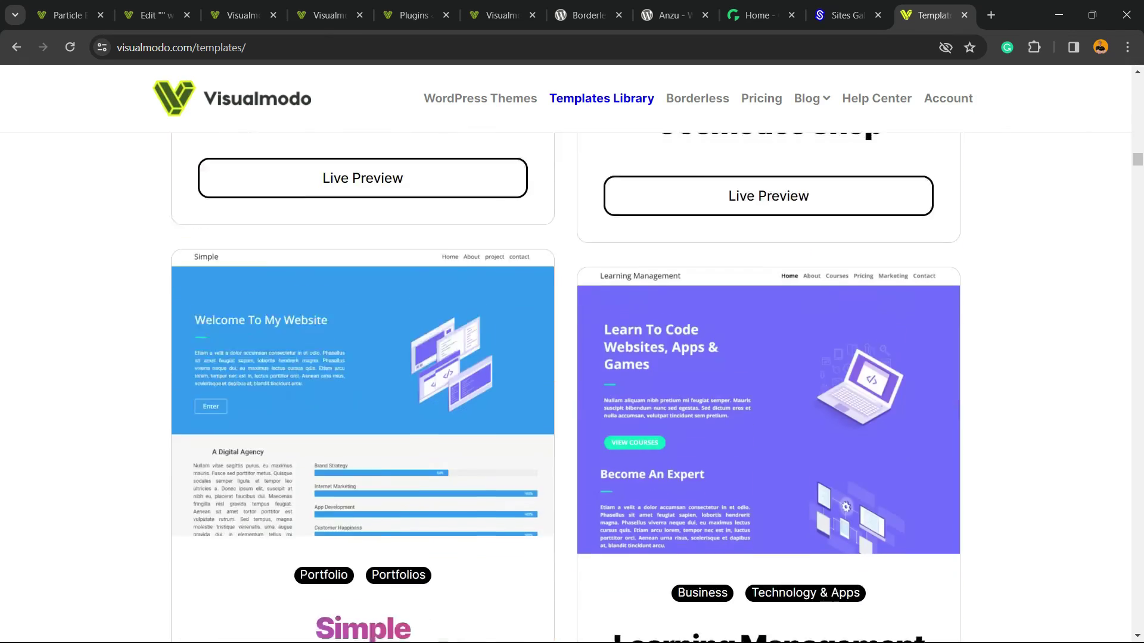
scroll(572, 385, down, 6)
scroll(571, 384, down, 6)
scroll(572, 384, down, 5)
scroll(572, 384, down, 5)
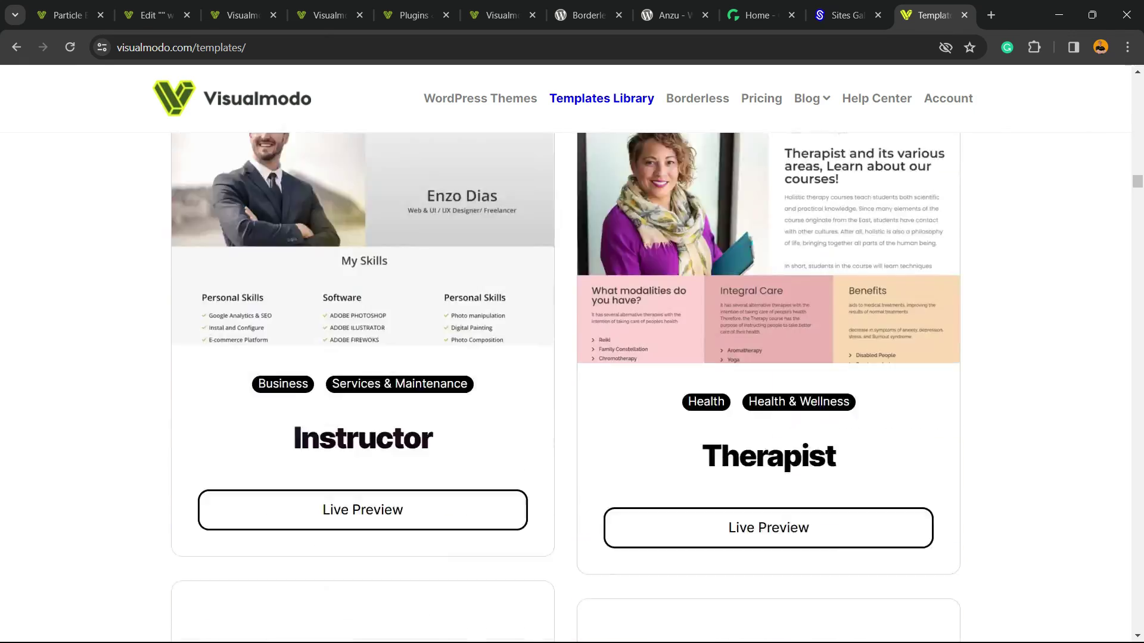
scroll(572, 384, down, 5)
scroll(572, 384, down, 5)
scroll(572, 384, down, 5)
scroll(572, 384, down, 5)
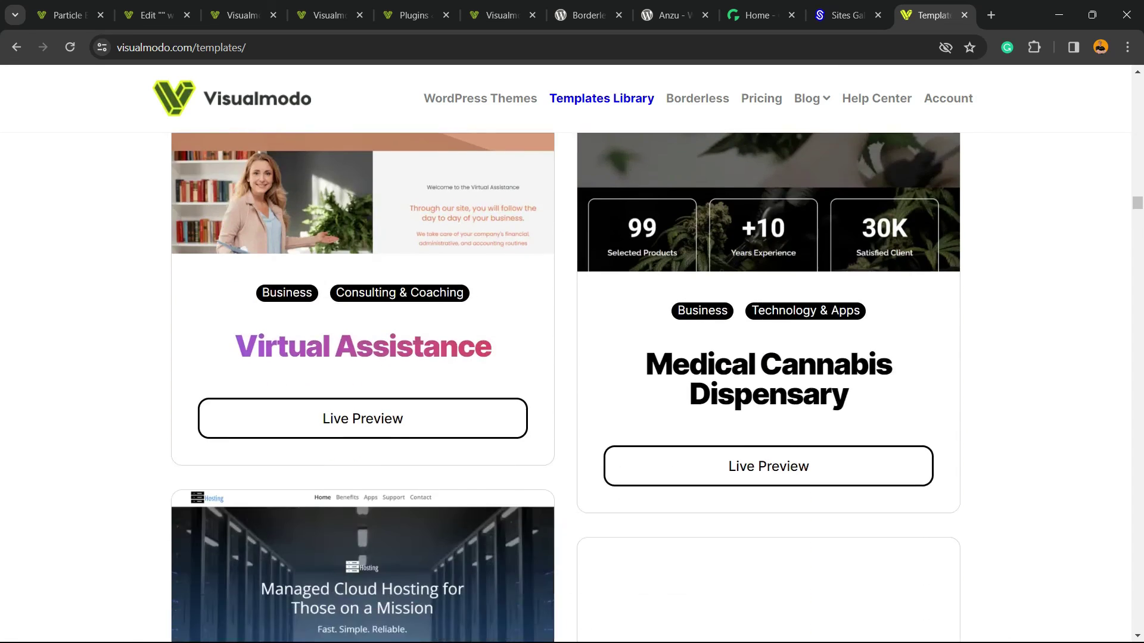
scroll(572, 385, down, 5)
scroll(572, 385, down, 3)
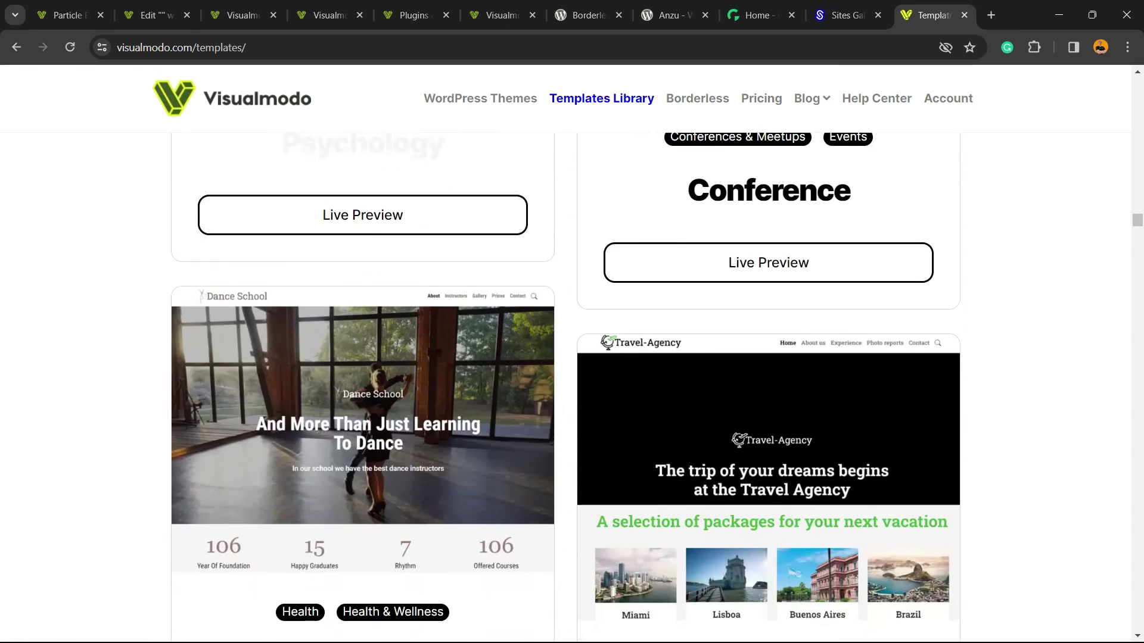